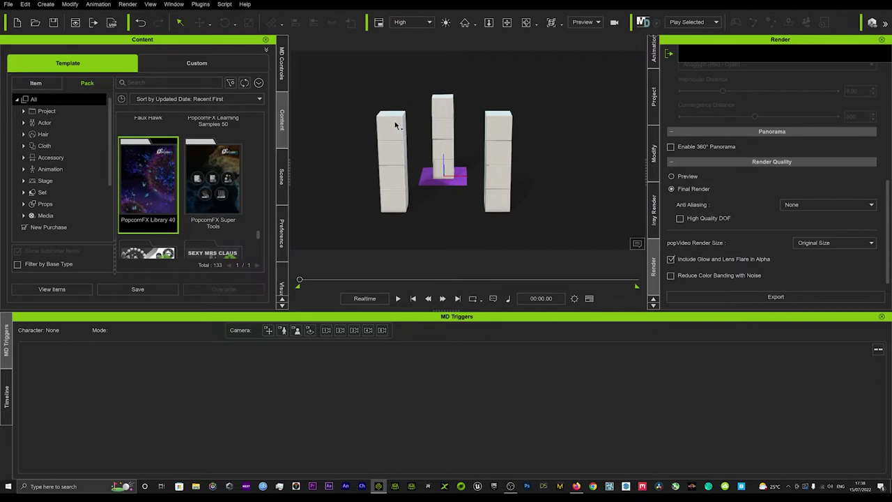
Open the Physics Toolbox content pack and place the 12 Bomb prop on the floor between the three box stacks.
click(393, 158)
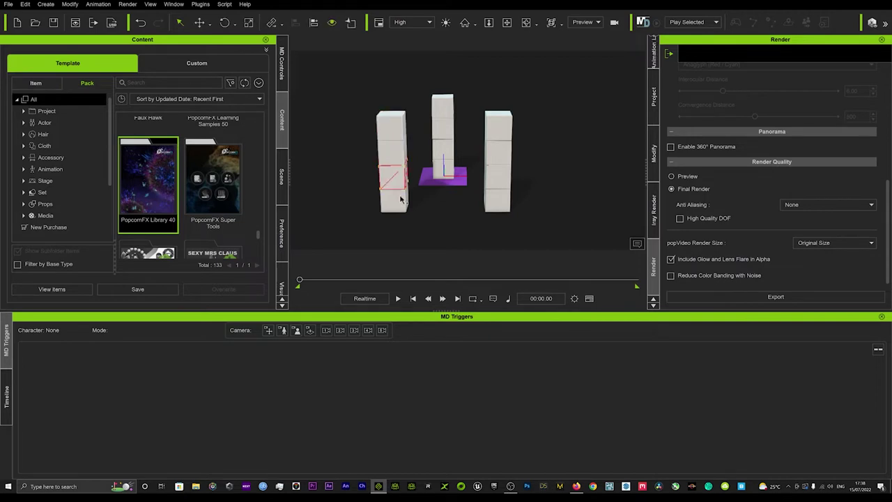
click(444, 167)
drag(258, 233, 258, 251)
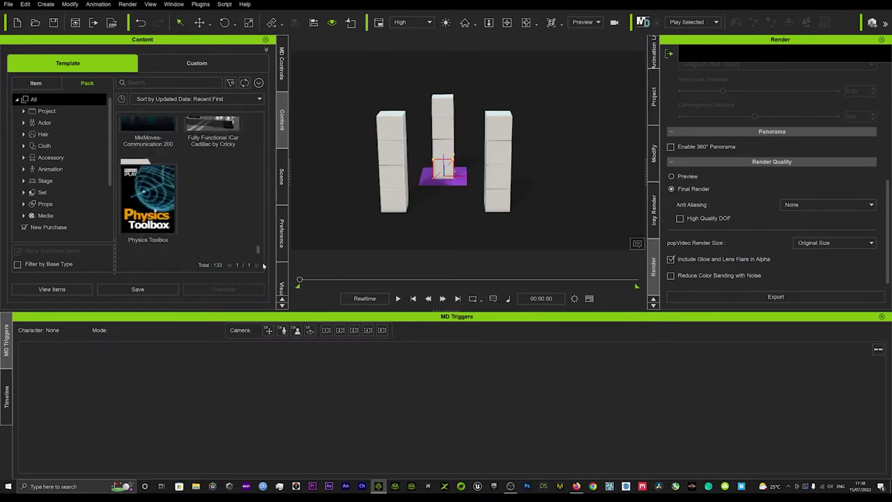
double_click(149, 190)
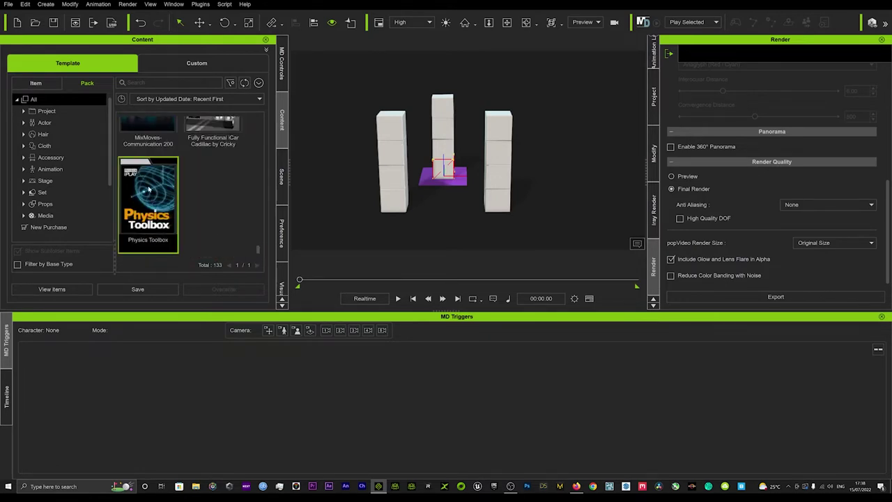
drag(258, 129, 262, 190)
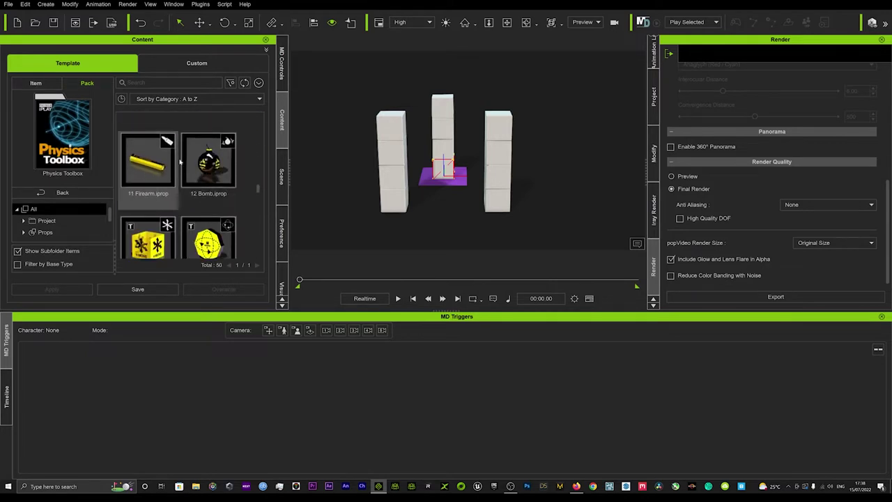
drag(208, 163, 443, 213)
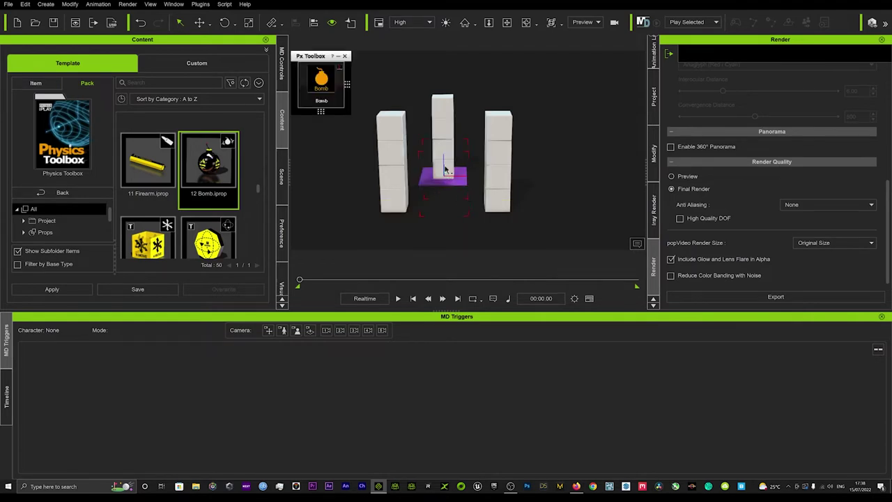
Turn off Set as Dummy for the bomb and scale it down uniformly to about 45 percent.
click(654, 154)
click(671, 107)
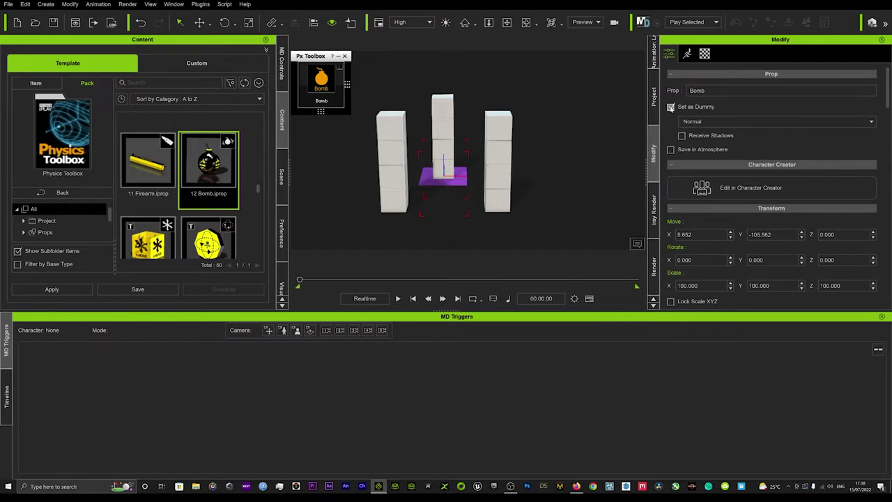
click(670, 107)
key(r)
drag(443, 204, 429, 280)
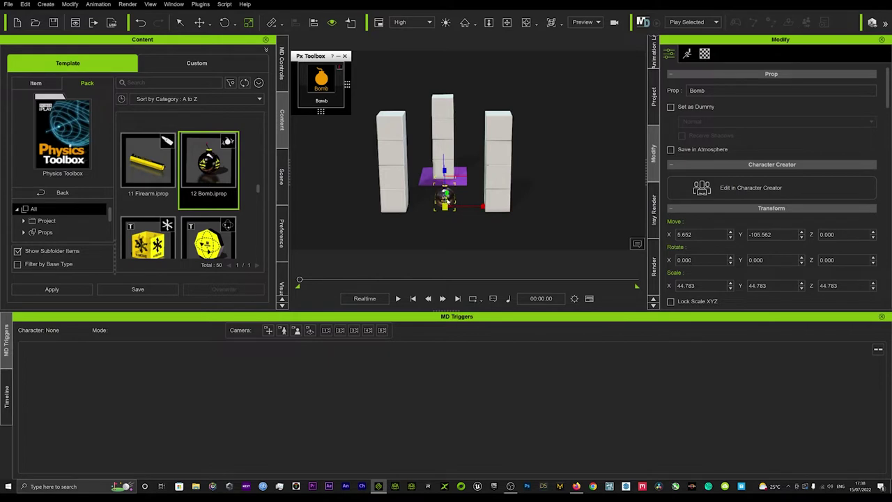
click(460, 179)
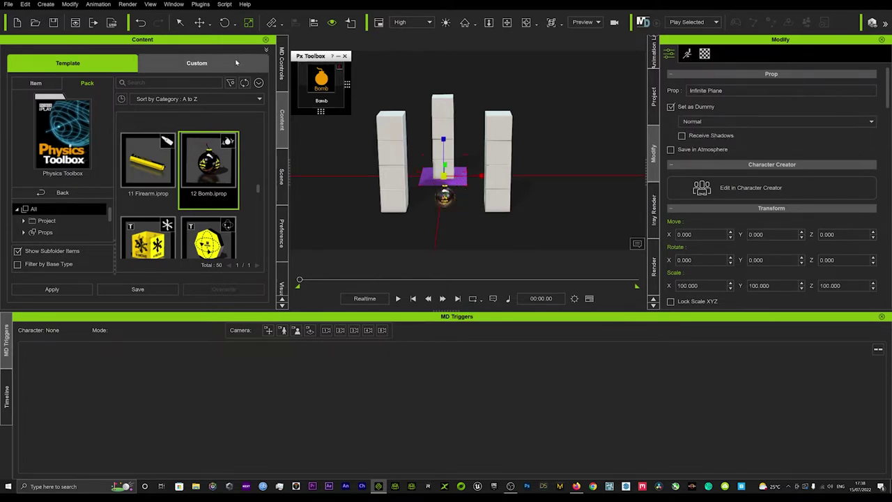
click(46, 4)
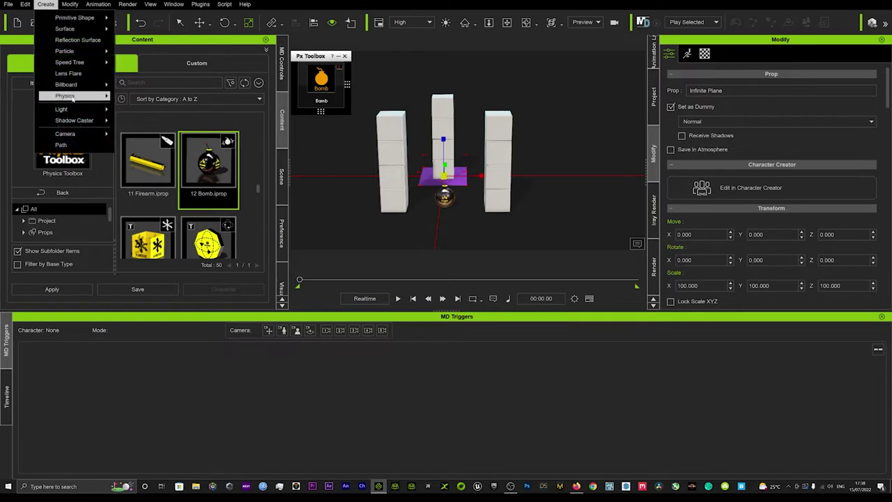
mouse_move(73, 97)
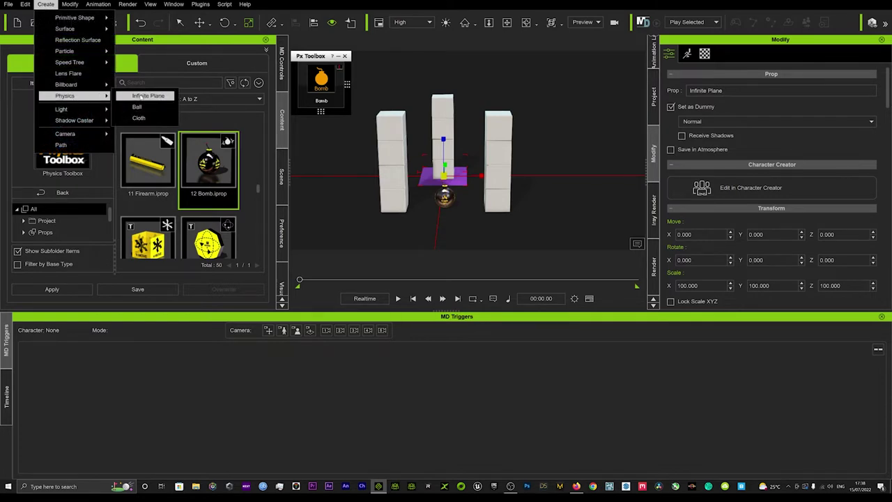
click(455, 181)
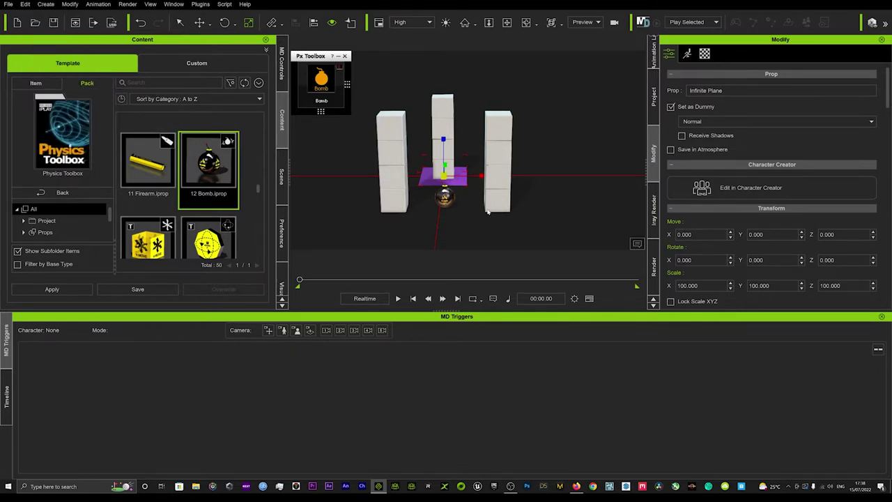
Open the bomb's settings and pick the four boxes of the centre stack as explosion targets.
click(444, 199)
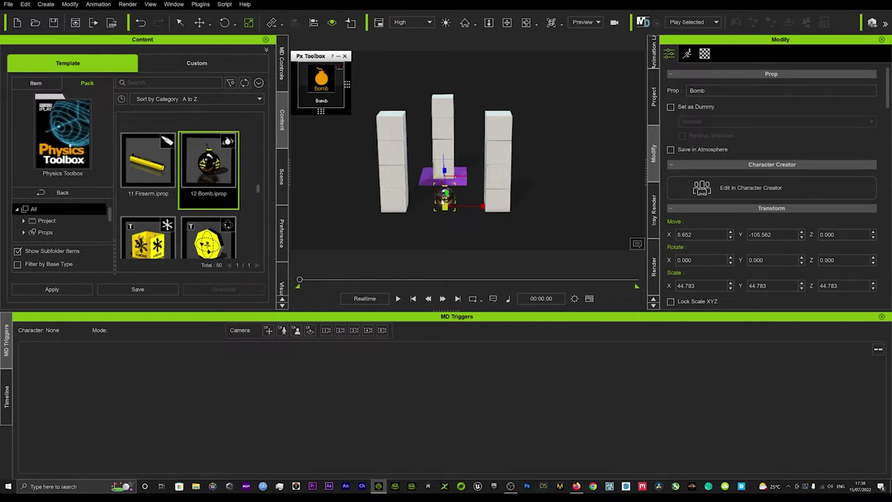
click(330, 70)
click(328, 82)
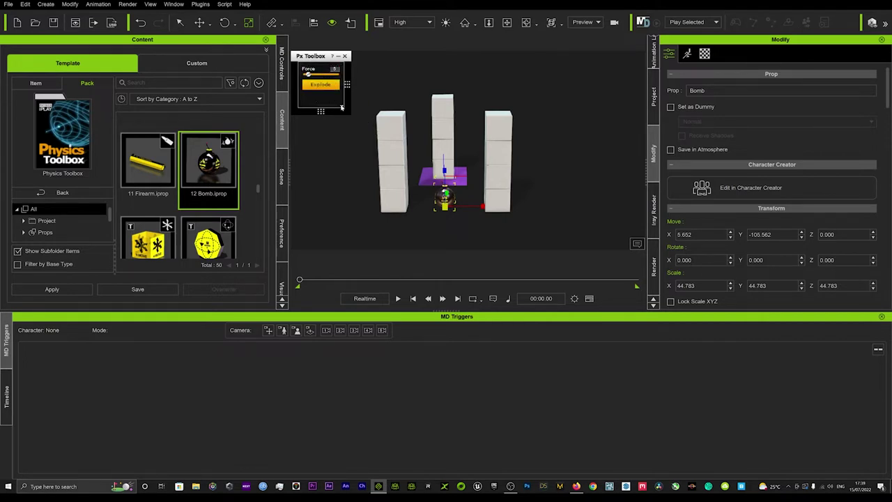
click(342, 107)
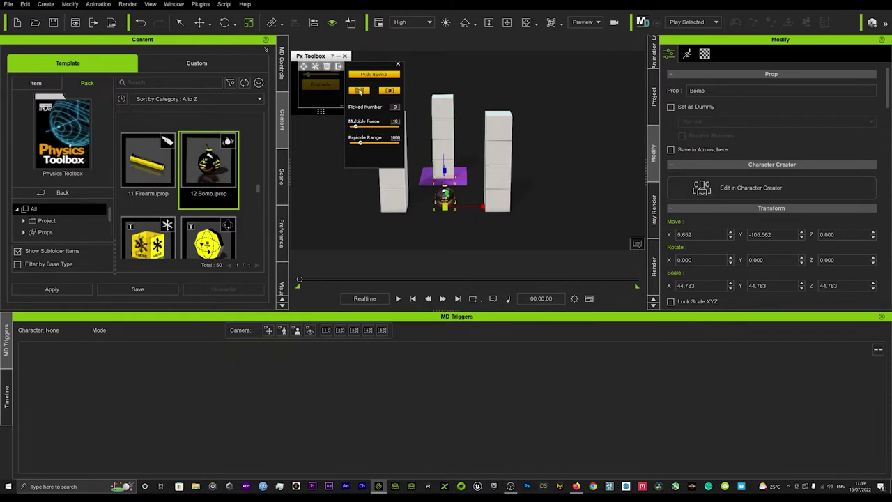
click(359, 91)
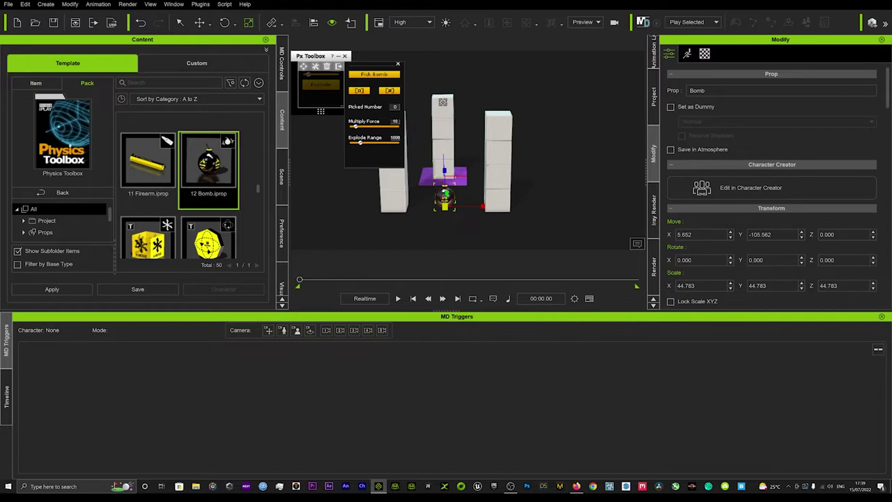
click(443, 102)
click(444, 131)
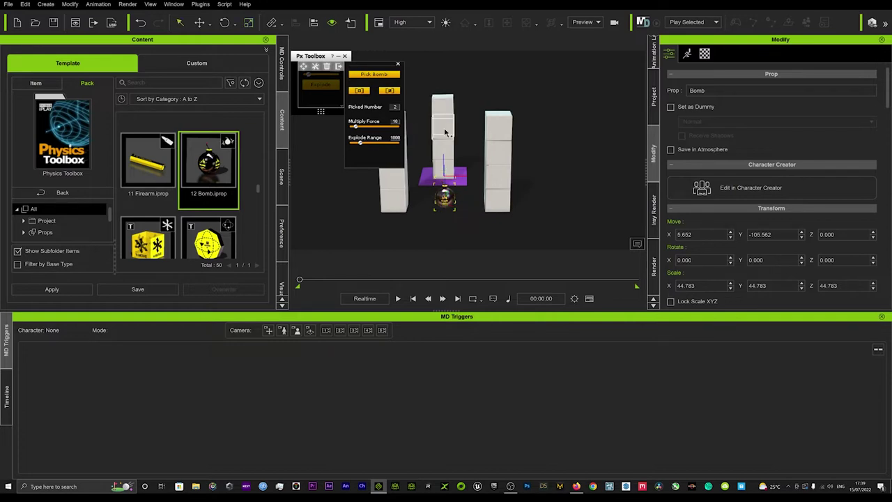
click(447, 149)
click(450, 169)
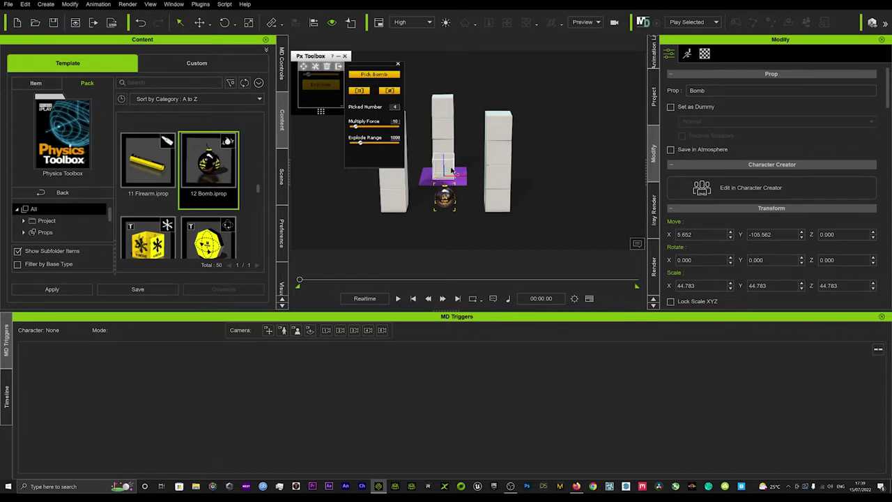
Add the four boxes of the right stack and the lower two of the left stack to the bomb's targets.
click(496, 125)
click(499, 156)
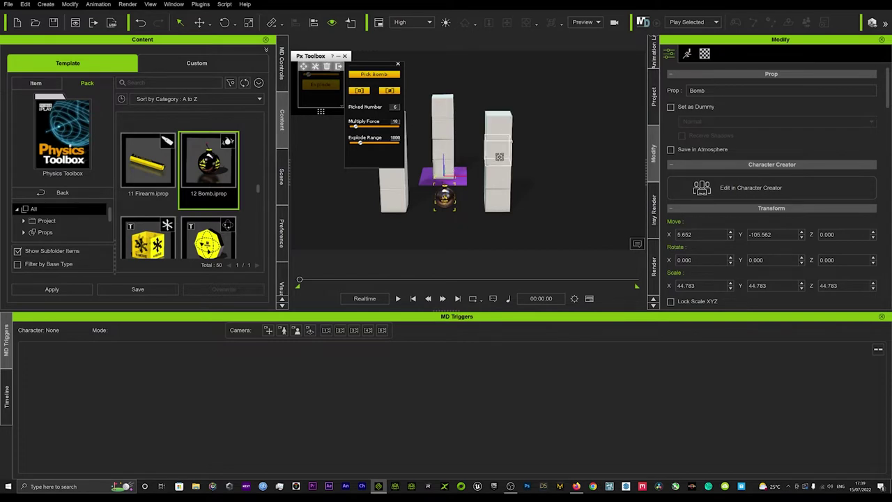
click(501, 180)
click(503, 199)
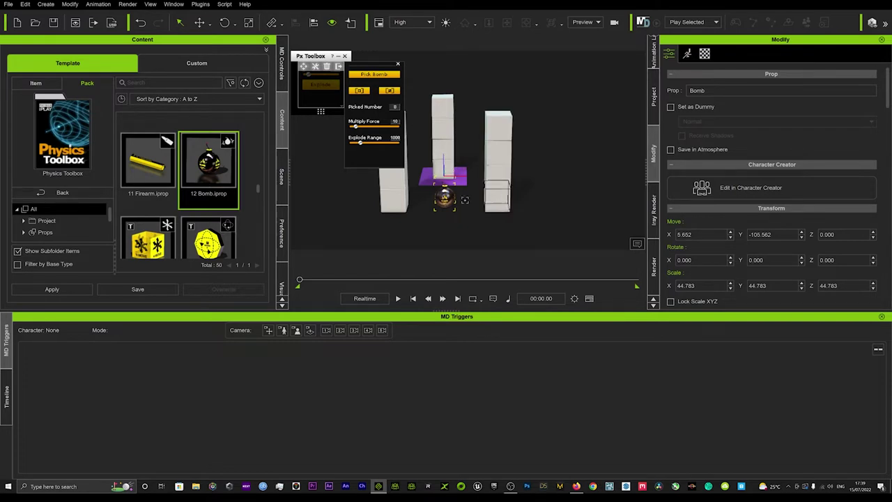
click(403, 202)
click(399, 182)
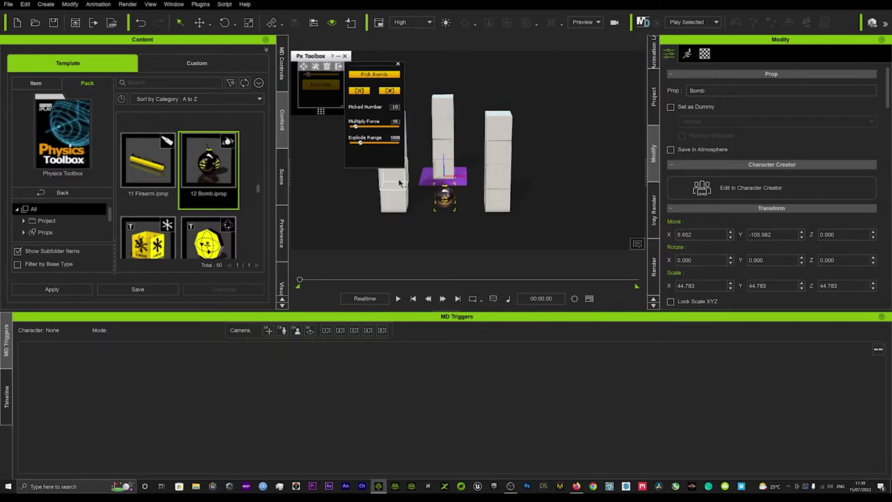
click(398, 63)
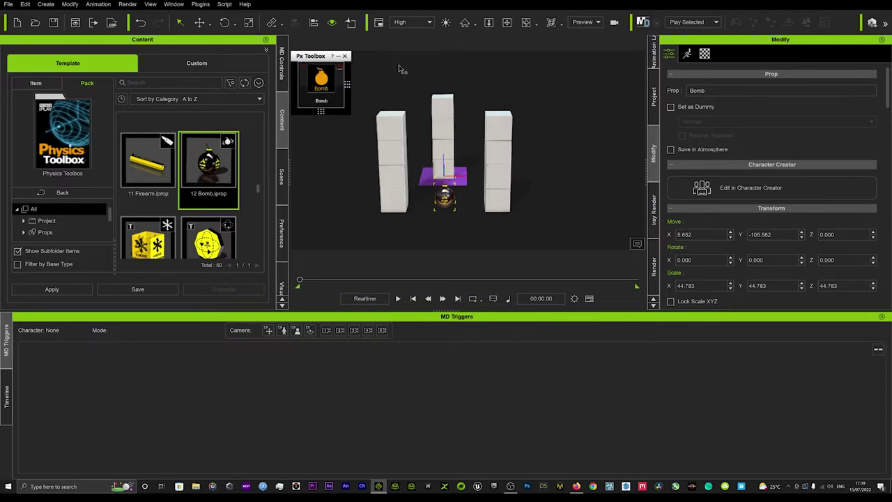
Move the Px Toolbox aside and add the upper two boxes of the left stack to the bomb's targets.
drag(320, 58, 296, 75)
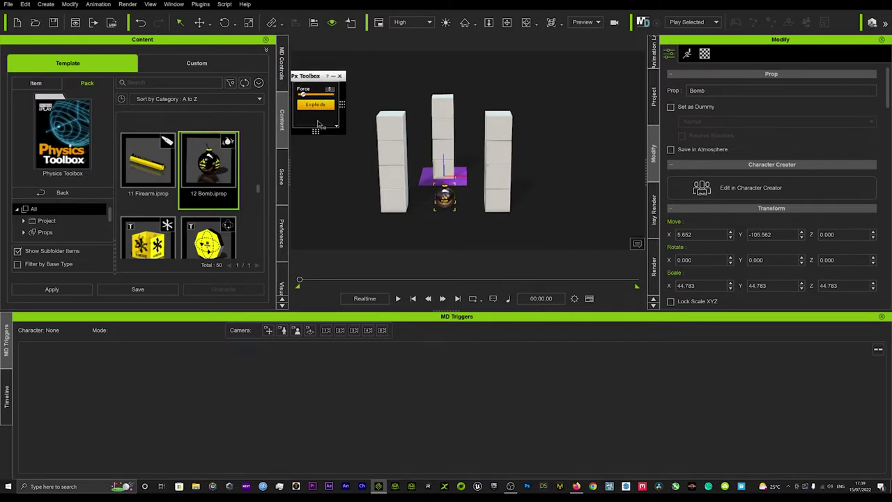
click(336, 126)
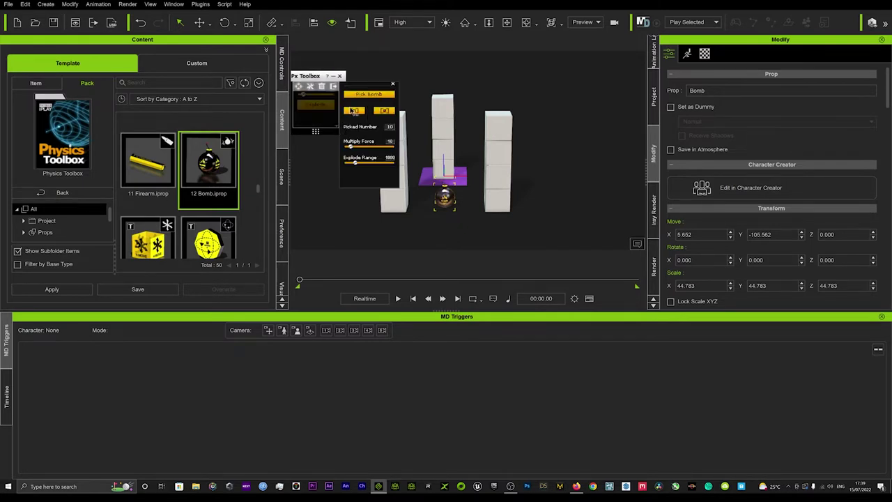
click(353, 111)
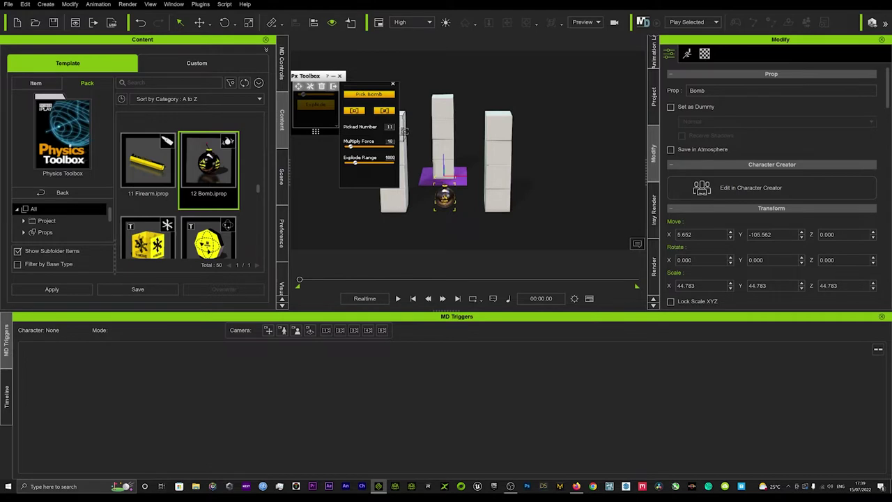
click(405, 157)
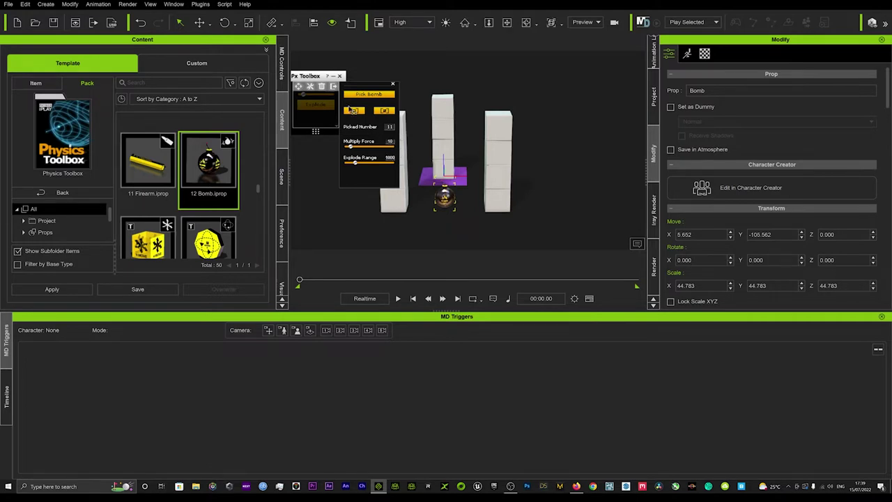
click(404, 150)
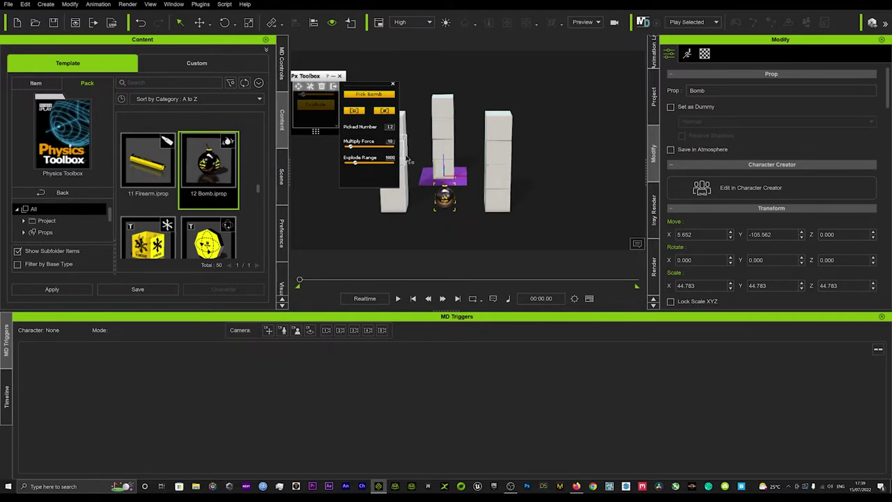
click(392, 83)
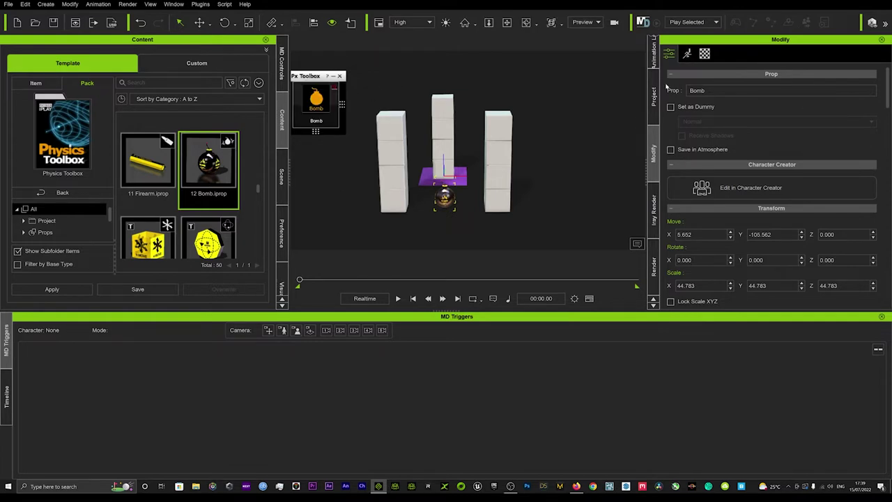
Bring up the project's global physics settings, detonate the bomb as a test, and rewind the timeline to the start.
click(653, 123)
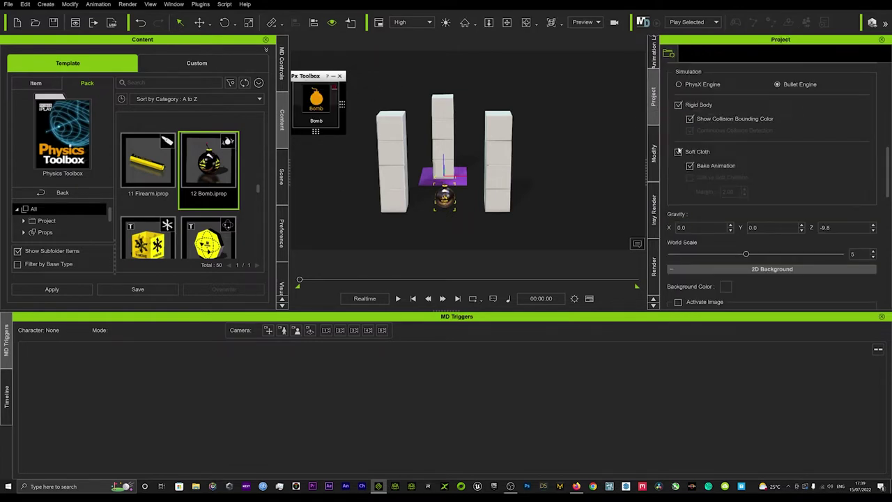
scroll(712, 118, up, 2)
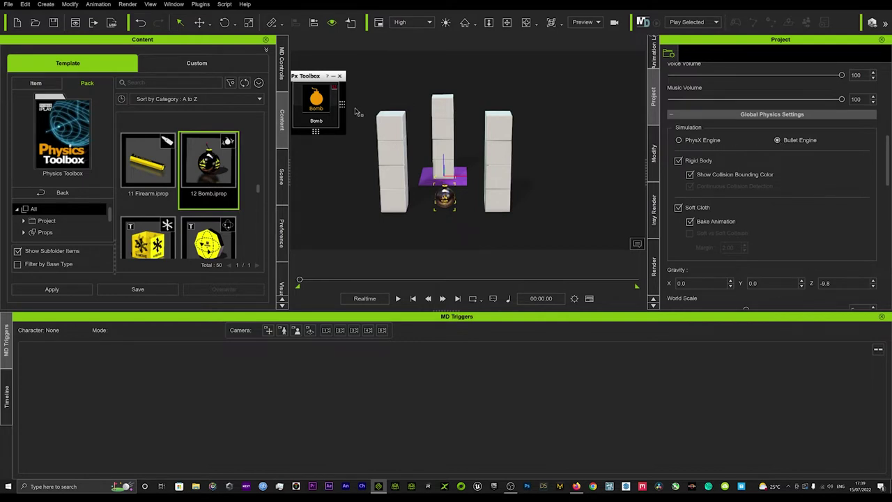
click(315, 101)
click(315, 105)
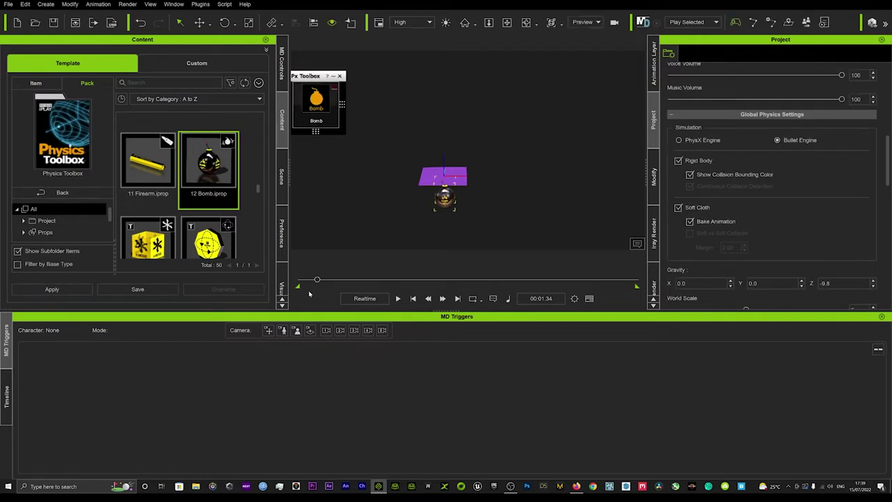
drag(318, 280, 298, 279)
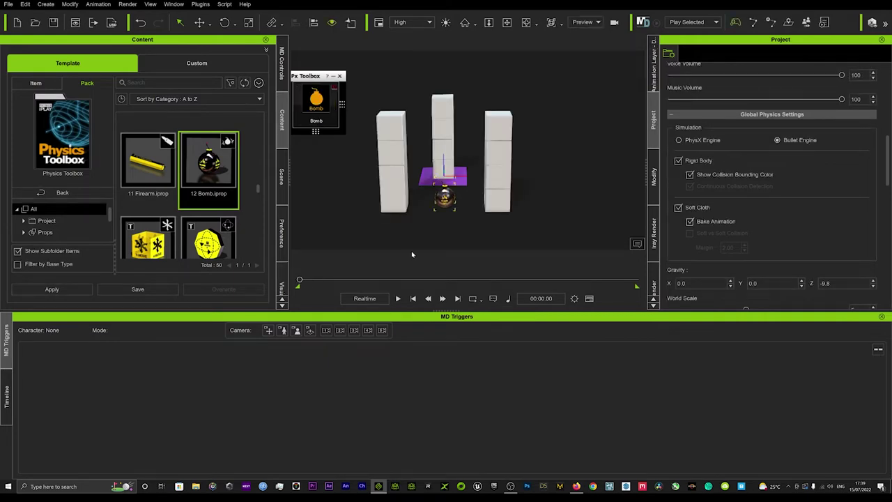
Lower the bomb's Multiply Force and Explode Range, and detonate it again to simulate the blast on the box stacks.
mouse_move(330, 115)
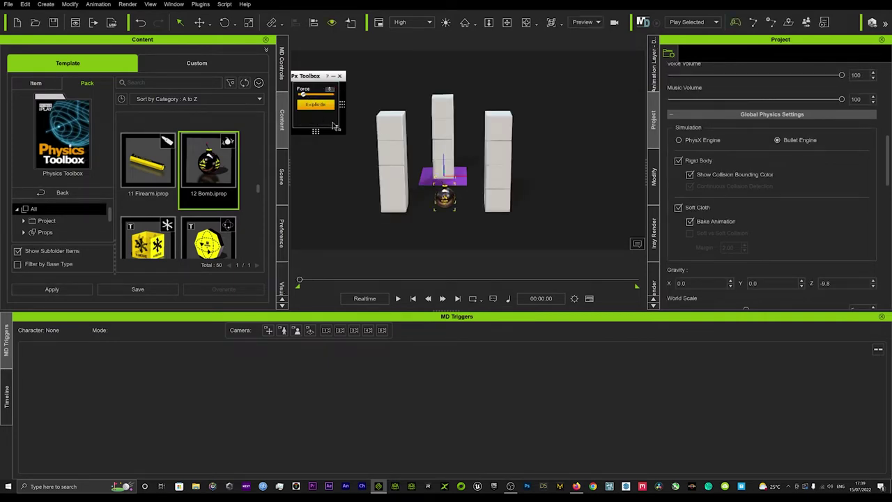
click(337, 127)
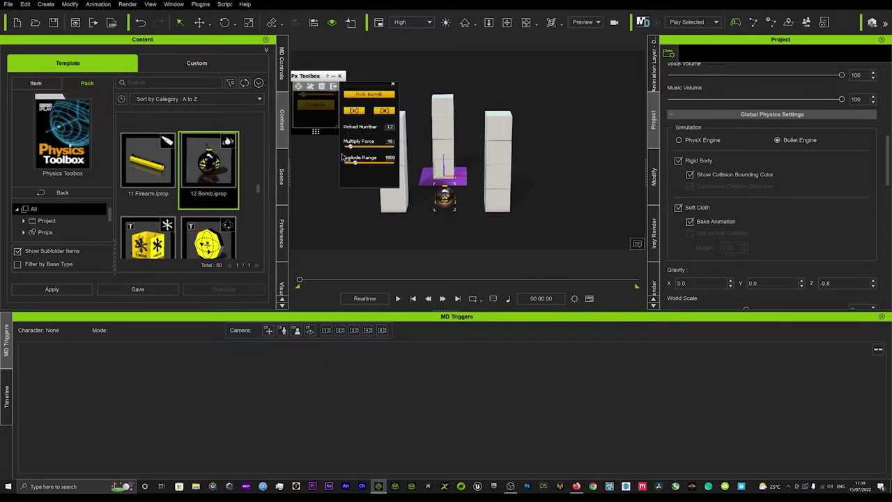
drag(351, 147, 349, 147)
drag(356, 165, 341, 163)
click(393, 85)
click(319, 104)
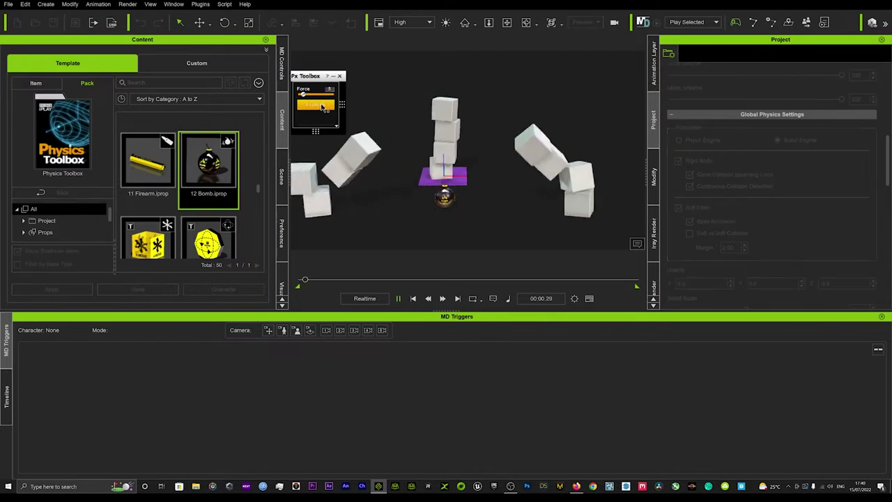
key(space)
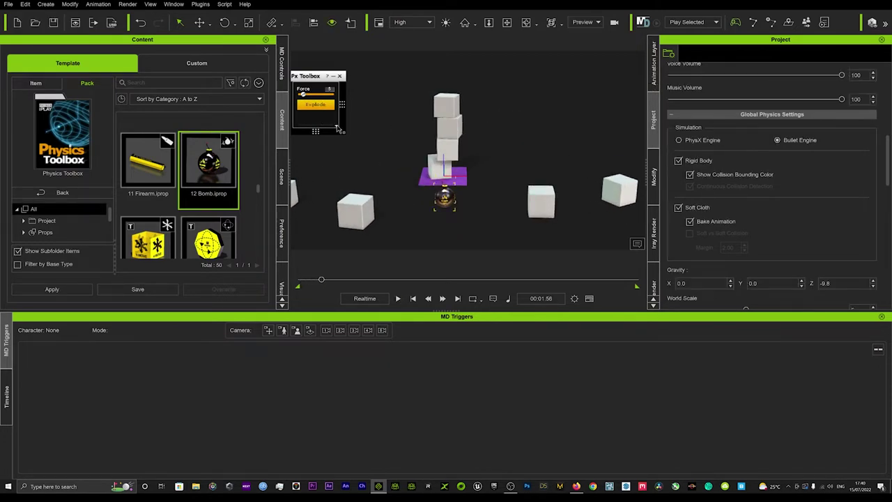
Adjust the bomb's Multiply Force in its detailed settings and detonate it again on the box stacks.
click(337, 128)
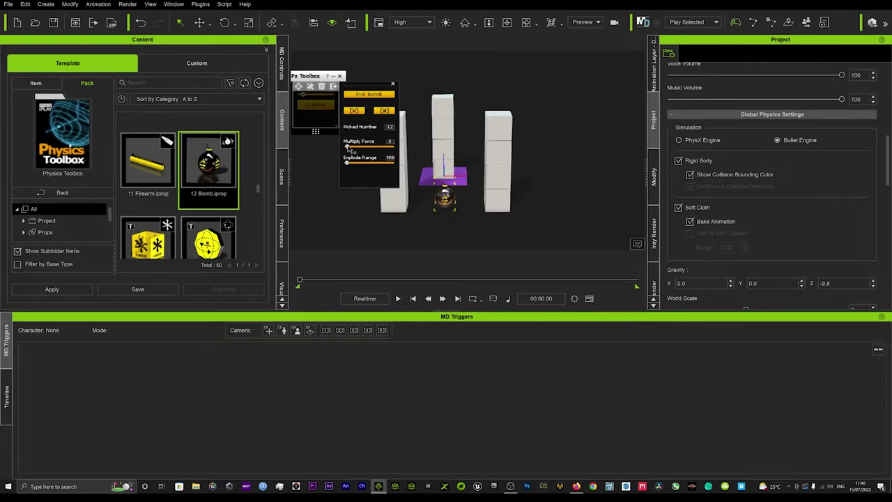
drag(349, 147, 350, 149)
click(393, 84)
scroll(314, 121, down, 2)
click(315, 106)
Close the bomb's detailed settings, set its Force to 4, and detonate it on the box stacks.
click(394, 84)
click(393, 85)
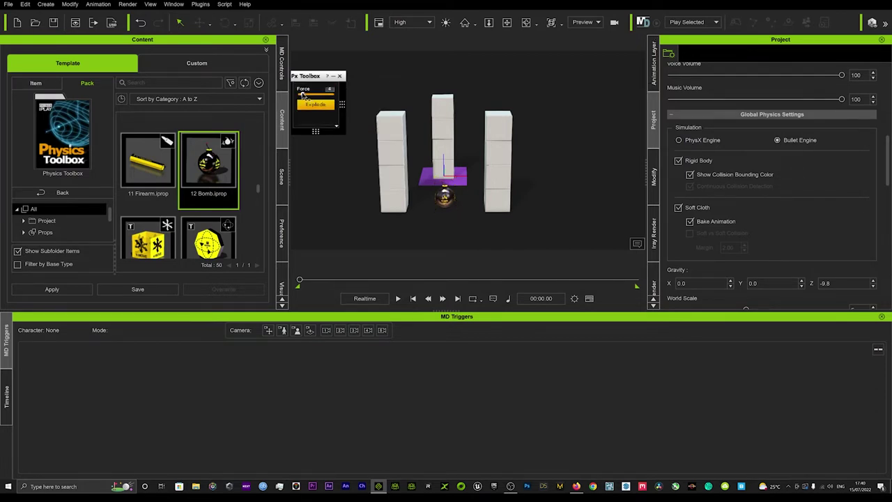
click(315, 104)
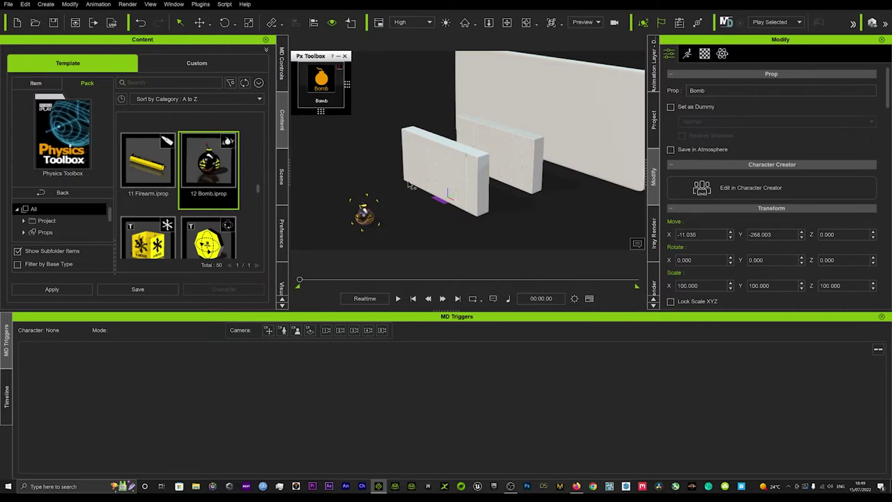
click(342, 106)
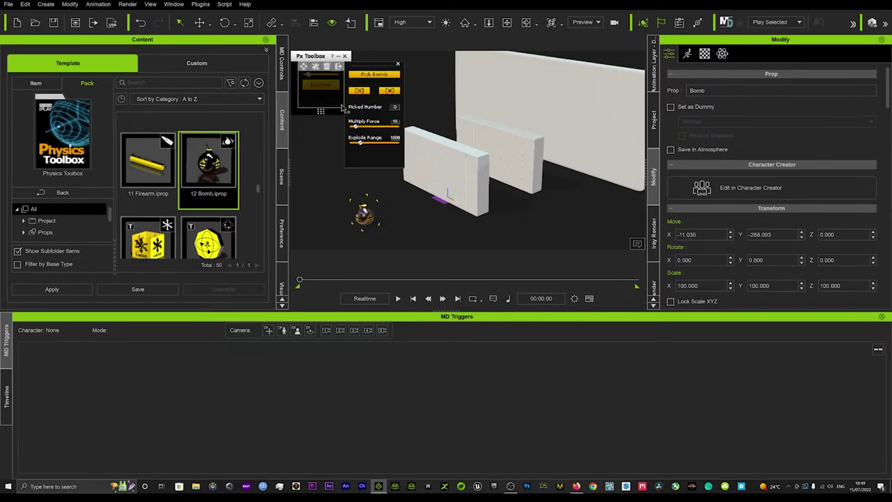
click(359, 92)
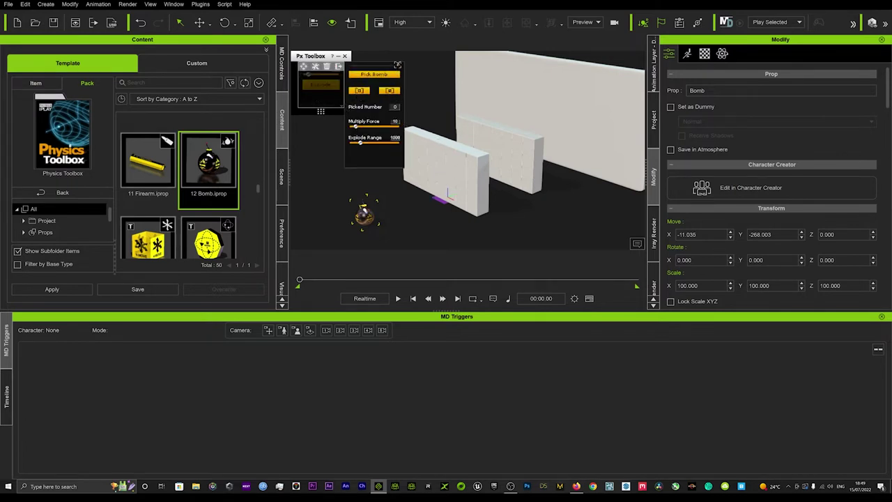
click(398, 65)
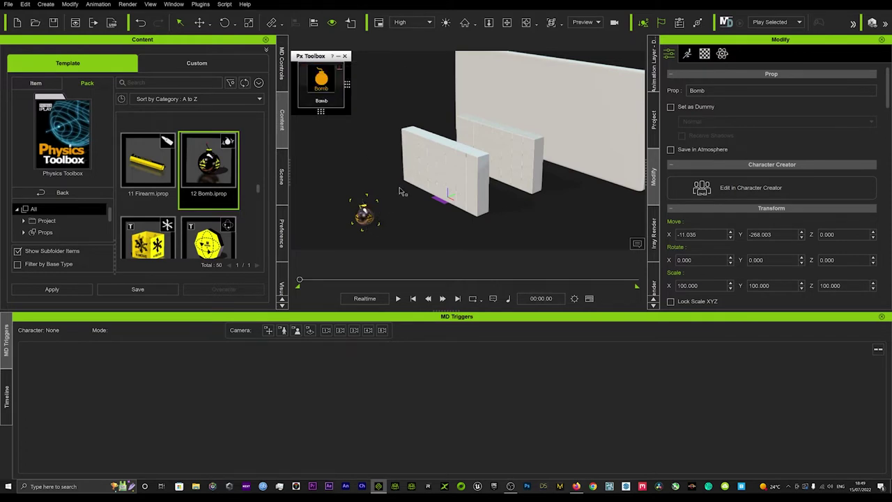
Select all boxes of the two small walls together and attach them to the upper-left corner box of the front wall.
right_drag(457, 166, 390, 218)
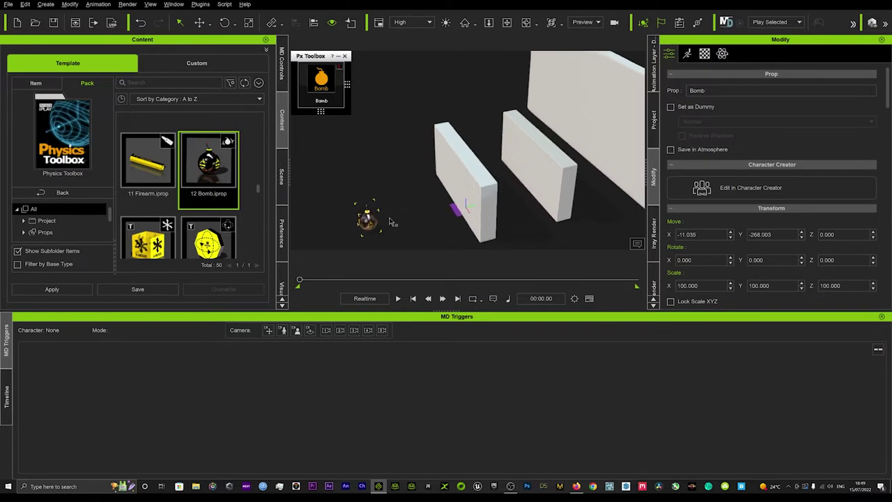
middle_drag(418, 211, 377, 183)
drag(388, 85, 550, 243)
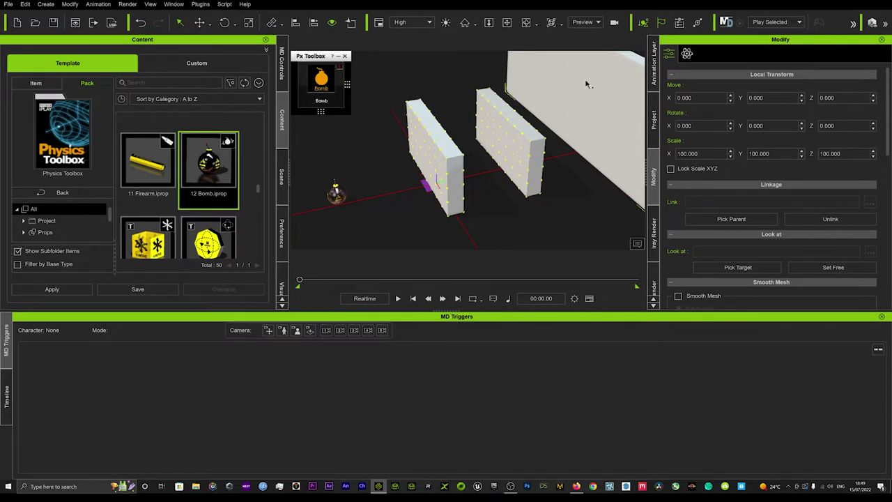
right_drag(554, 134, 551, 130)
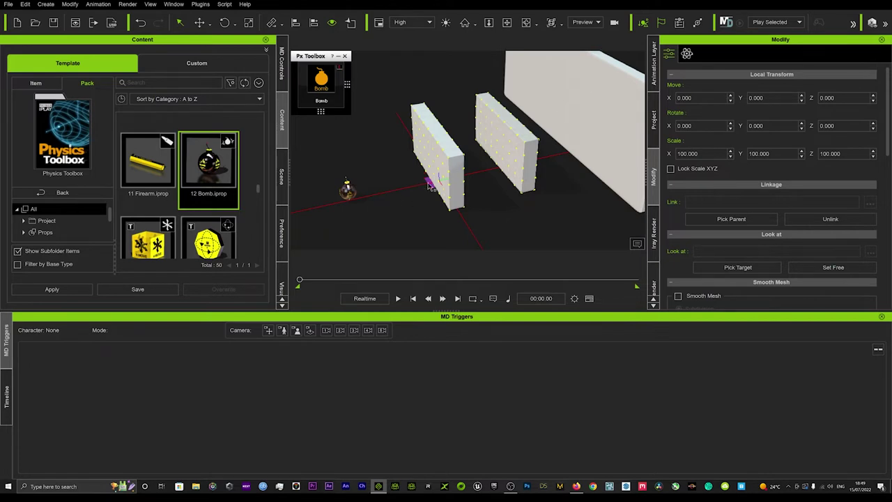
right_drag(407, 180, 422, 175)
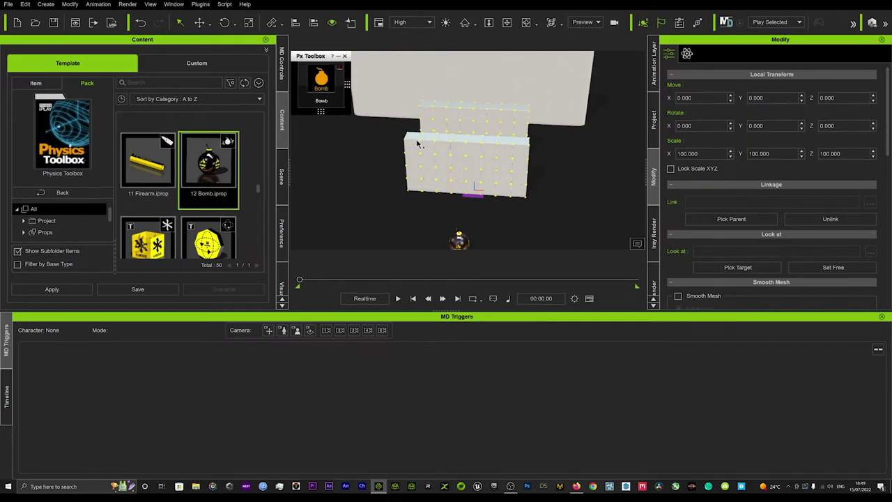
right_click(454, 155)
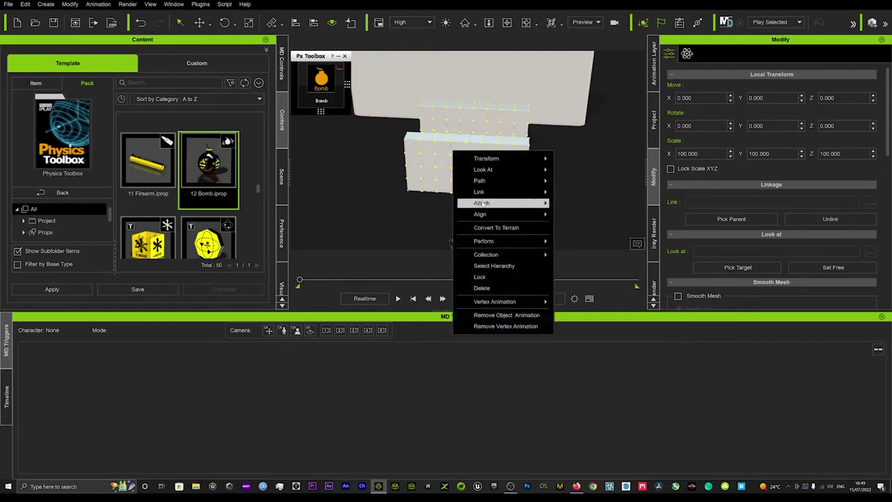
mouse_move(482, 203)
click(579, 203)
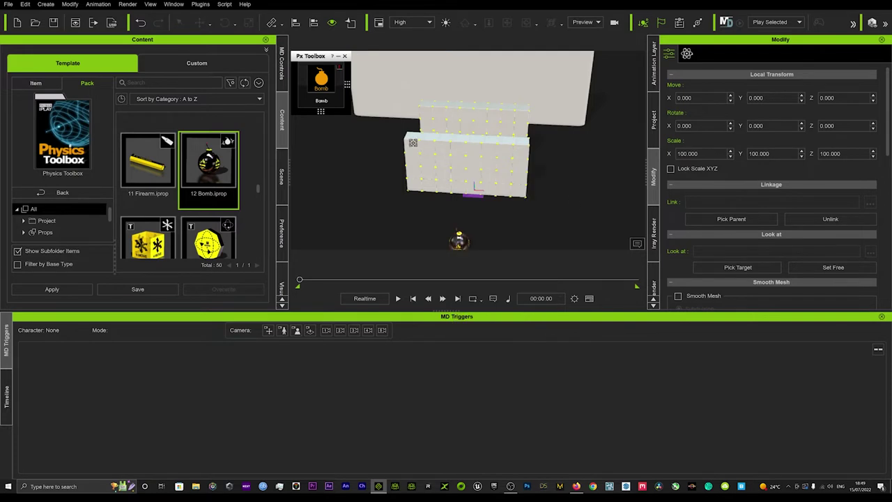
click(411, 143)
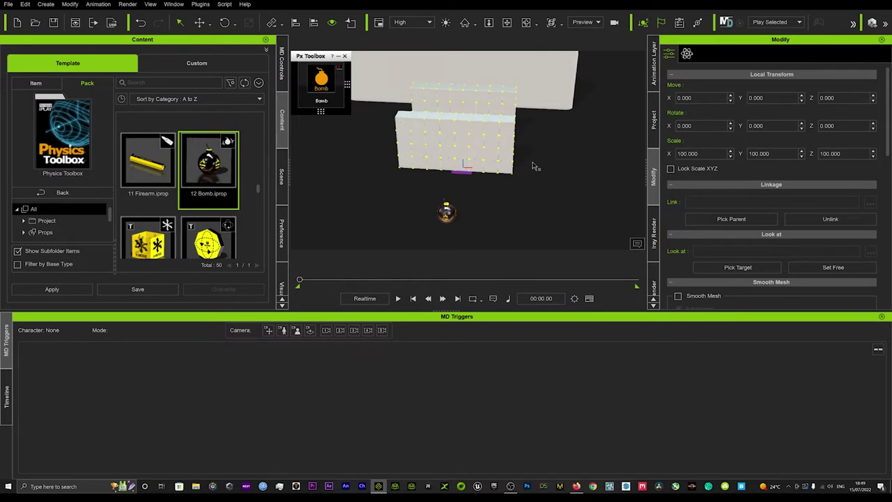
Move the Px Toolbox lower and add the attached boxes to the bomb's targets through the front wall's upper-left parent box.
mouse_move(323, 87)
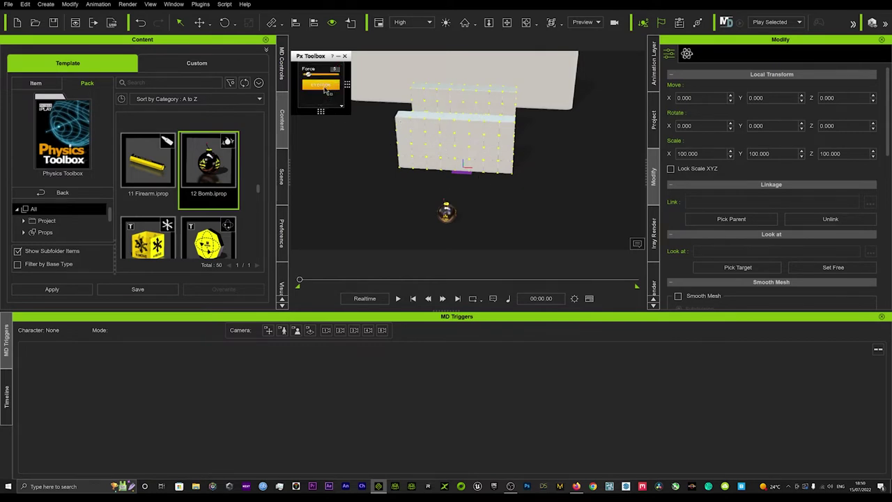
click(342, 107)
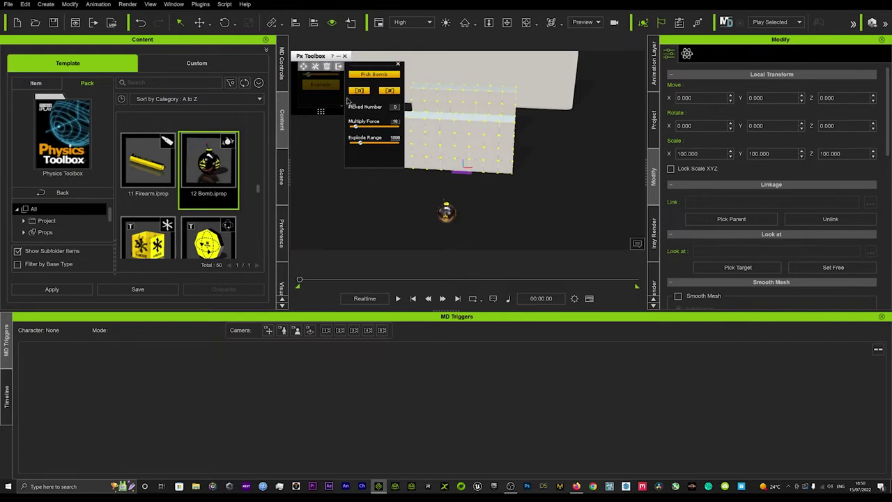
drag(322, 56, 329, 140)
click(366, 174)
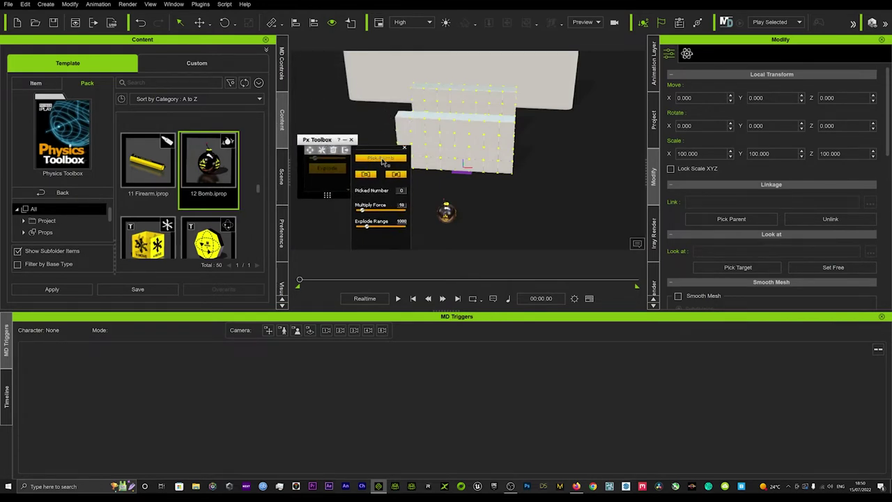
click(402, 123)
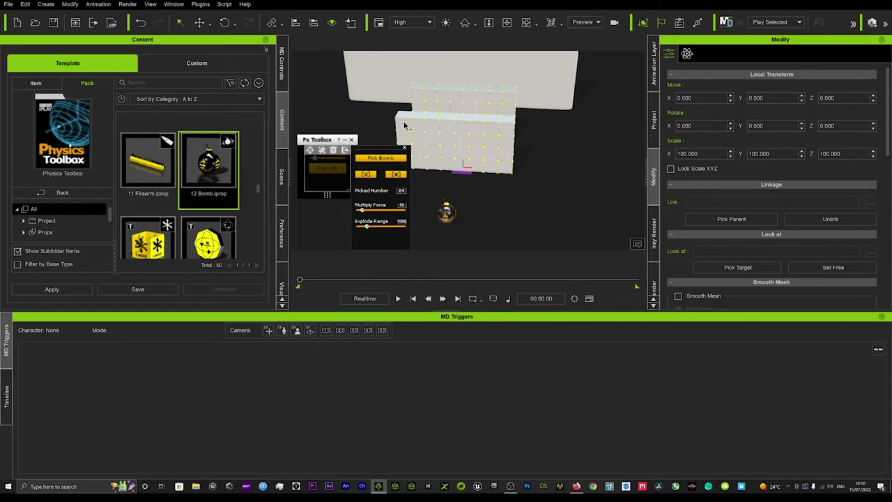
right_drag(477, 182, 407, 151)
click(405, 148)
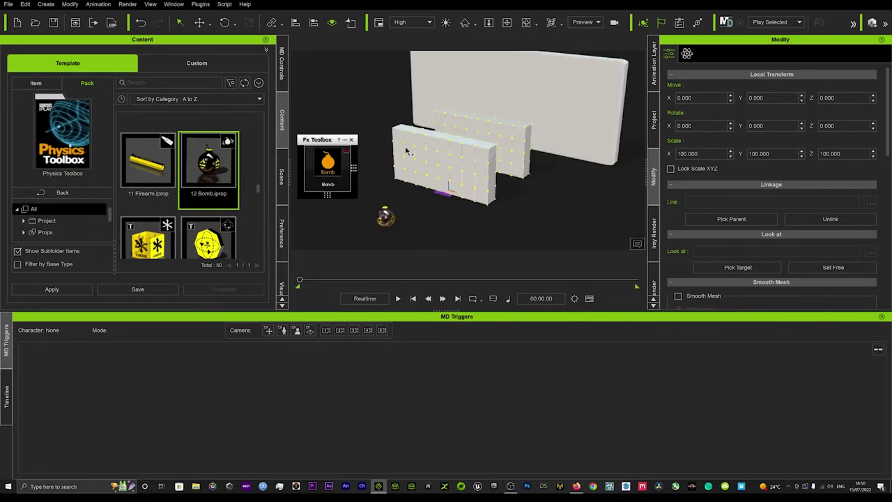
Convert the large back wall, Box_63, to terrain.
middle_drag(420, 159, 427, 181)
scroll(413, 172, down, 3)
right_drag(427, 180, 432, 187)
click(531, 84)
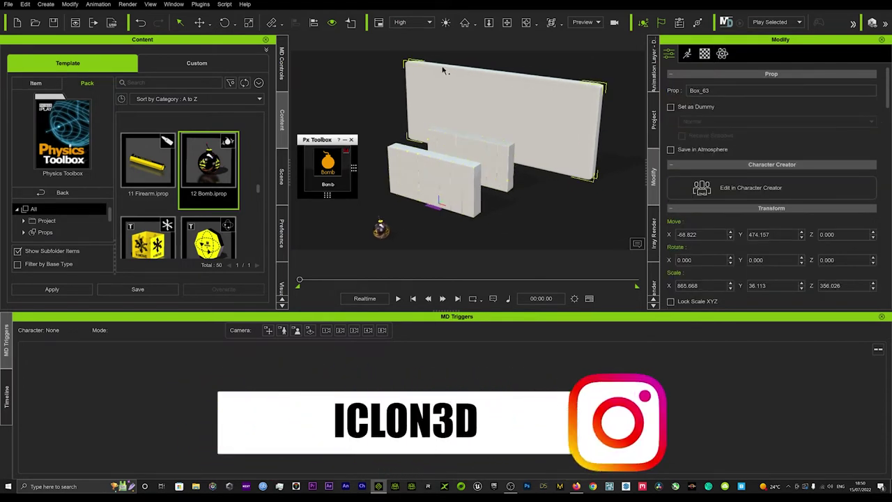
right_click(544, 91)
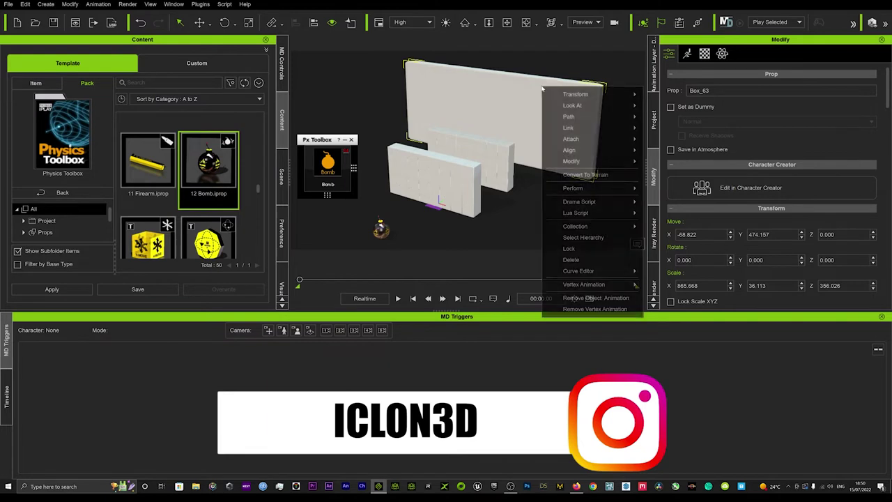
click(582, 174)
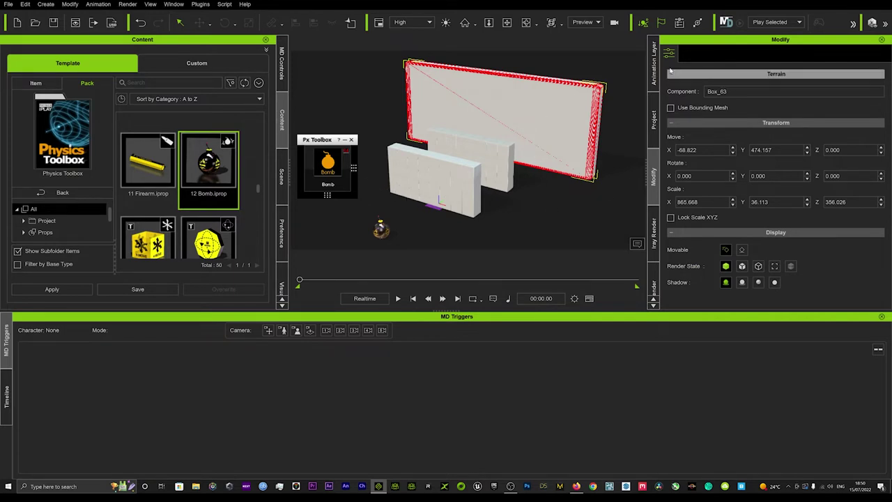
Switch the project's global physics simulation to the Bullet Engine.
click(655, 122)
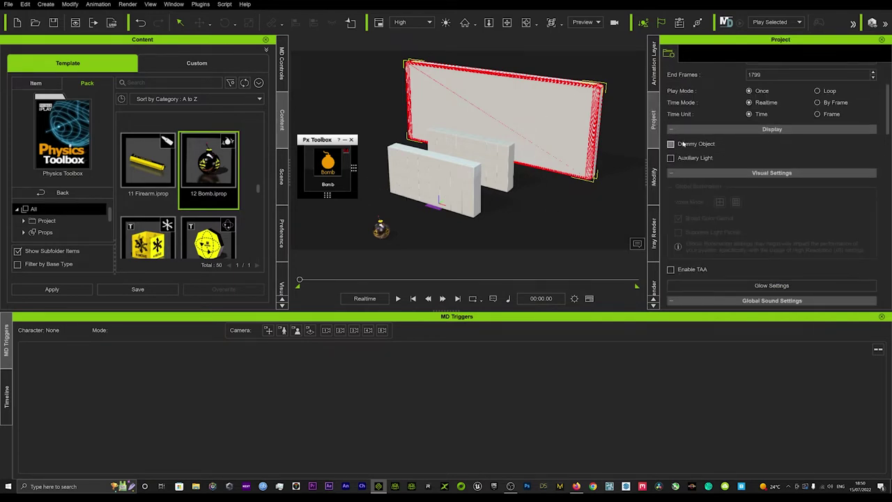
scroll(683, 143, down, 5)
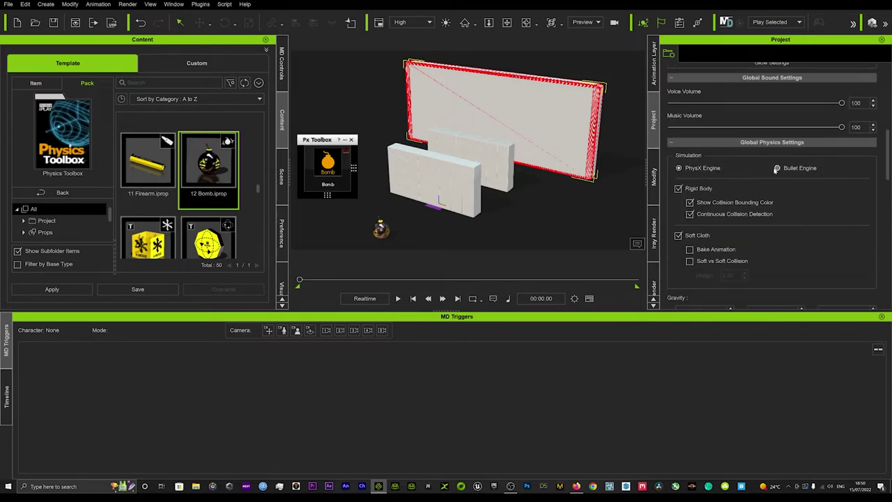
click(778, 168)
Detonate the bomb as a test on the two box walls, stop the simulation, and rewind to the start.
click(327, 166)
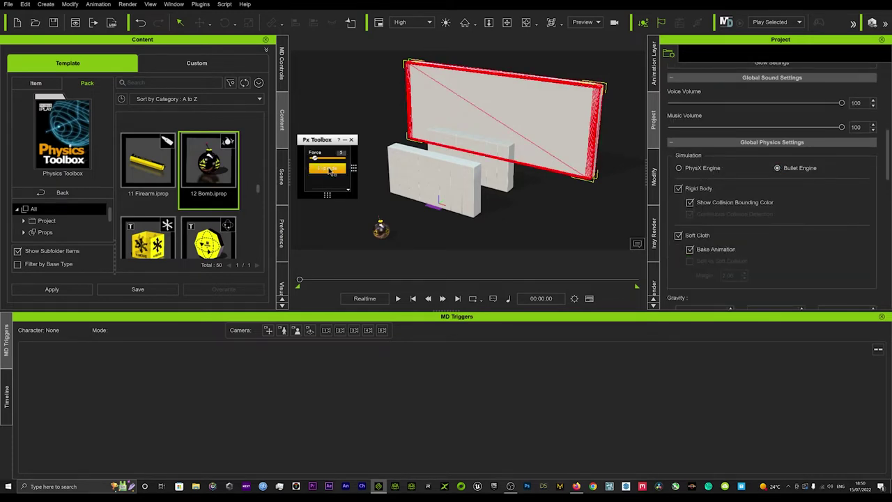
click(329, 169)
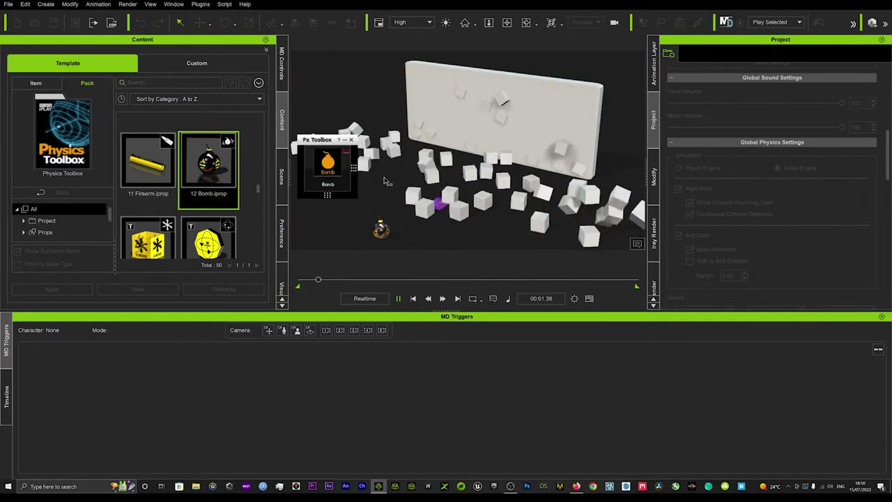
click(502, 132)
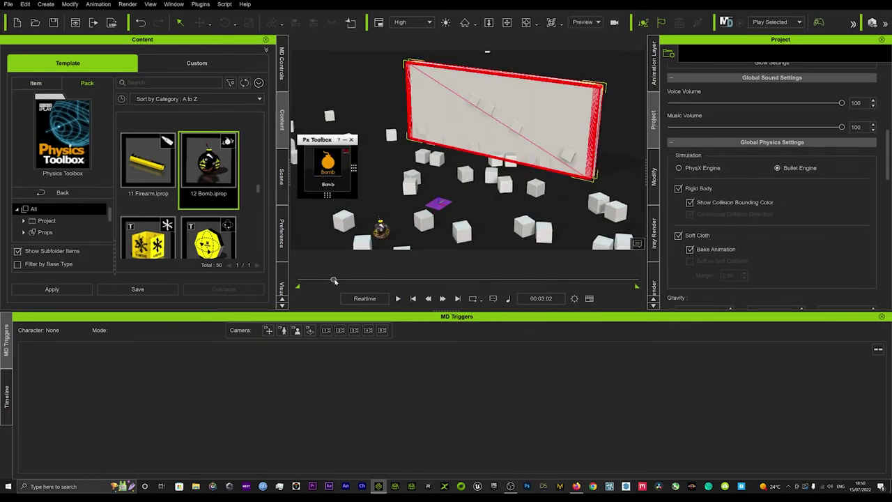
drag(334, 280, 300, 280)
Lower the bomb's Explode Range, detonate it on the walls again, and rewind the timeline to the start.
click(327, 167)
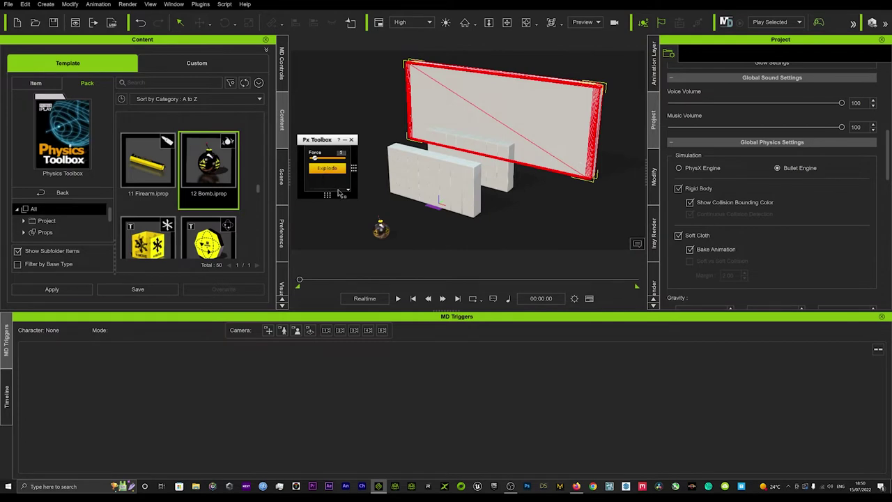
click(350, 192)
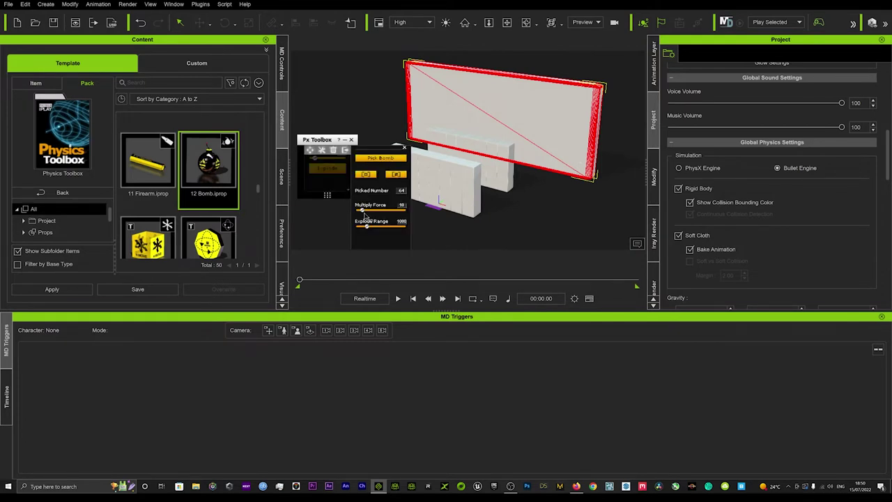
drag(367, 228, 364, 228)
click(325, 169)
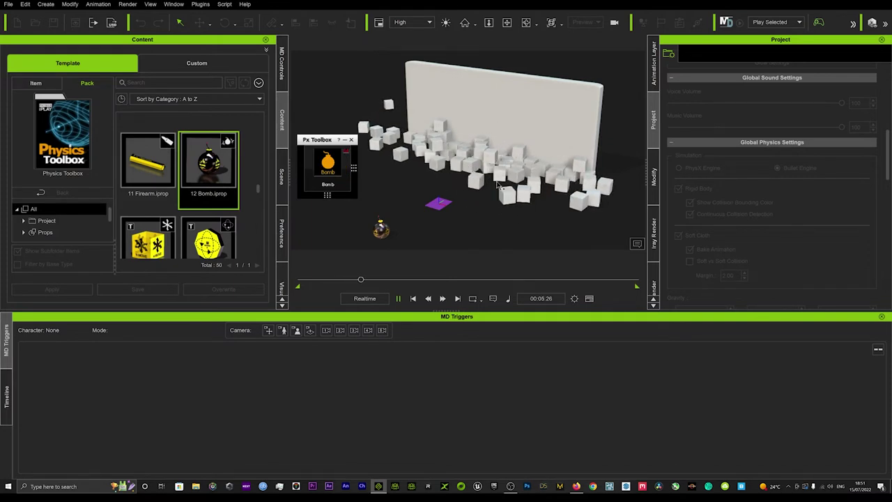
key(space)
drag(361, 280, 266, 281)
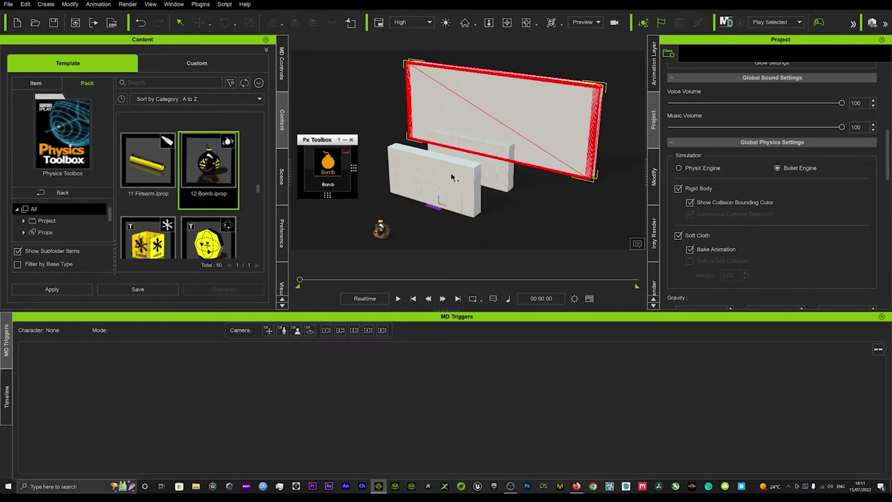
Expand Box_27 in the scene list and look through its attached boxes down to Box_62.
right_drag(530, 209, 410, 232)
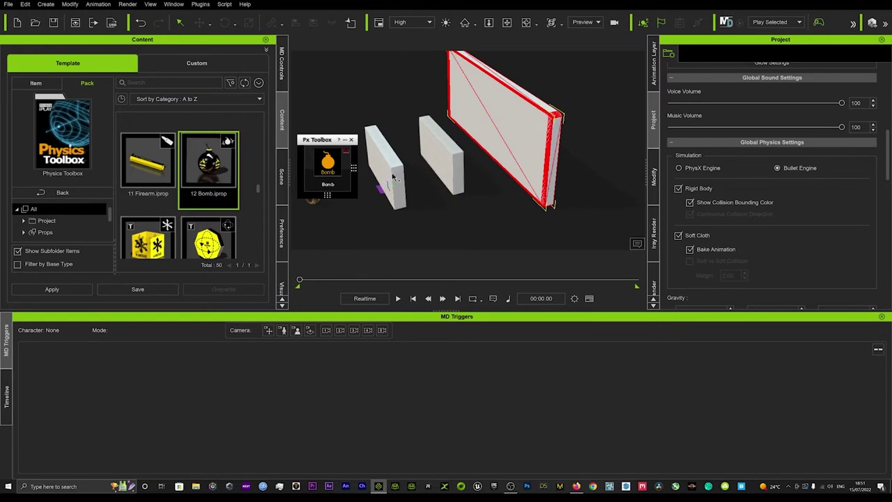
click(327, 163)
click(283, 175)
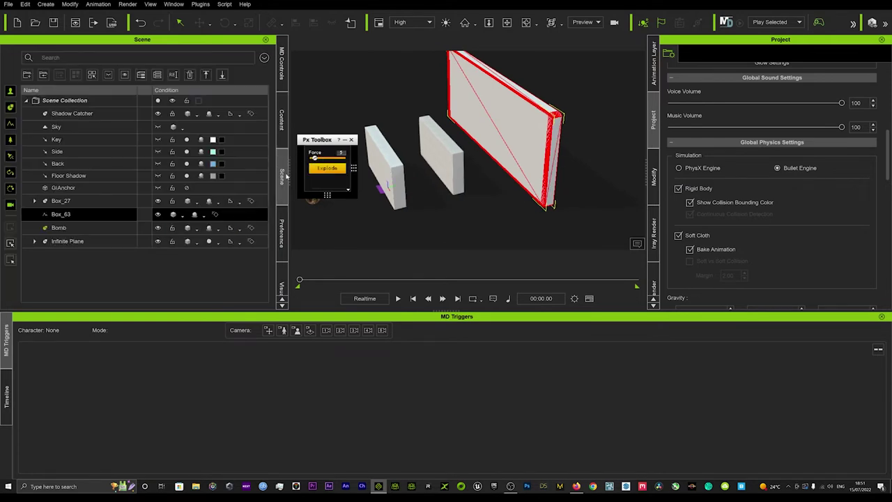
click(36, 202)
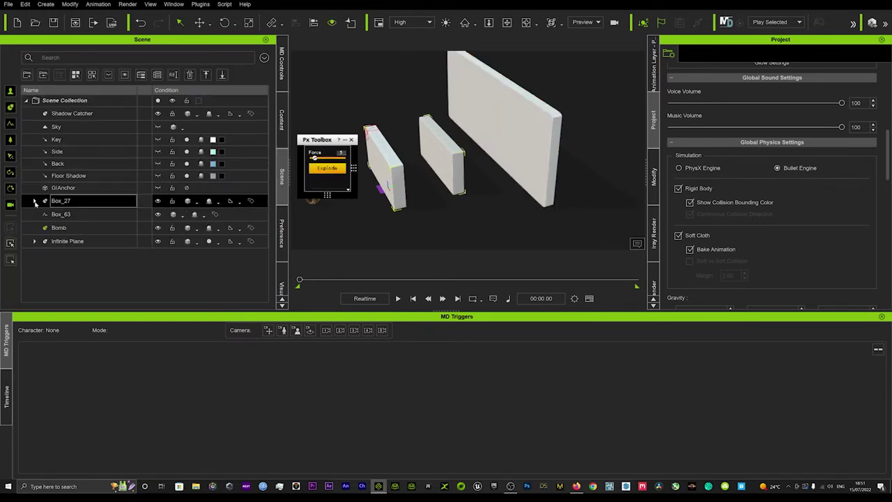
click(34, 202)
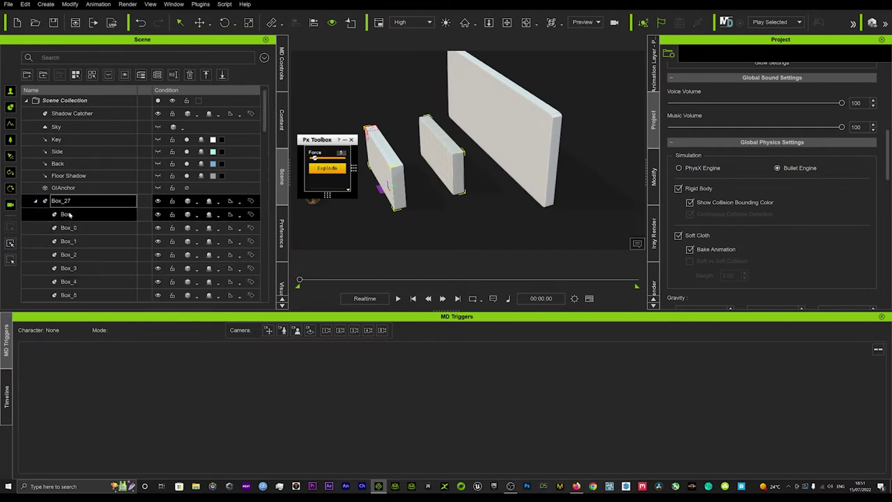
scroll(77, 221, down, 5)
scroll(77, 221, down, 15)
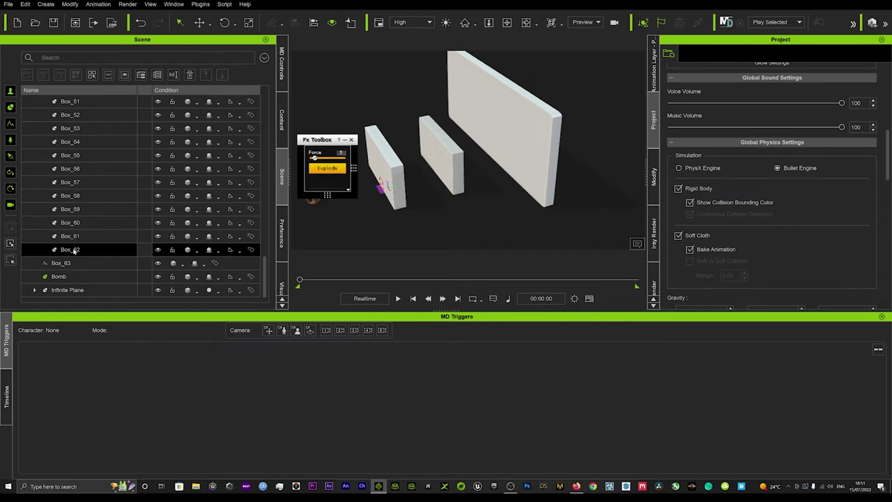
Select all the boxes attached to Box_27, from Box to Box_62, and detach them from their parent.
shift+click(74, 251)
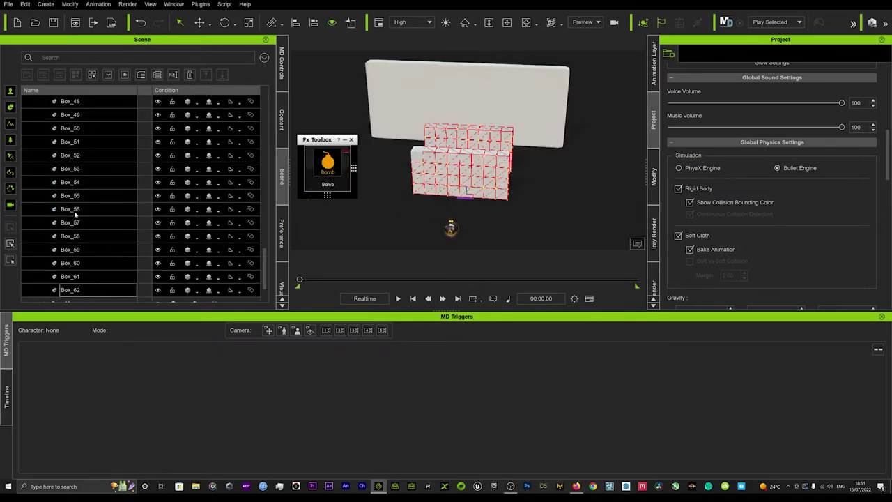
scroll(76, 215, up, 18)
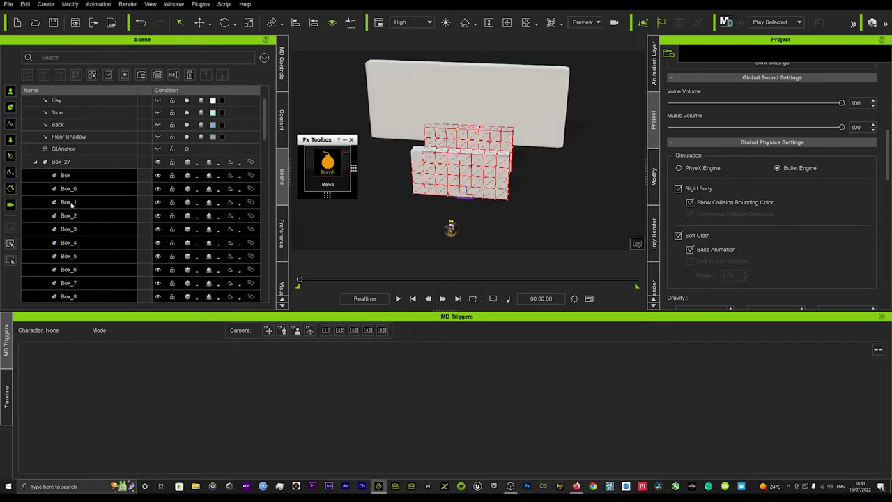
scroll(63, 163, down, 3)
right_click(466, 161)
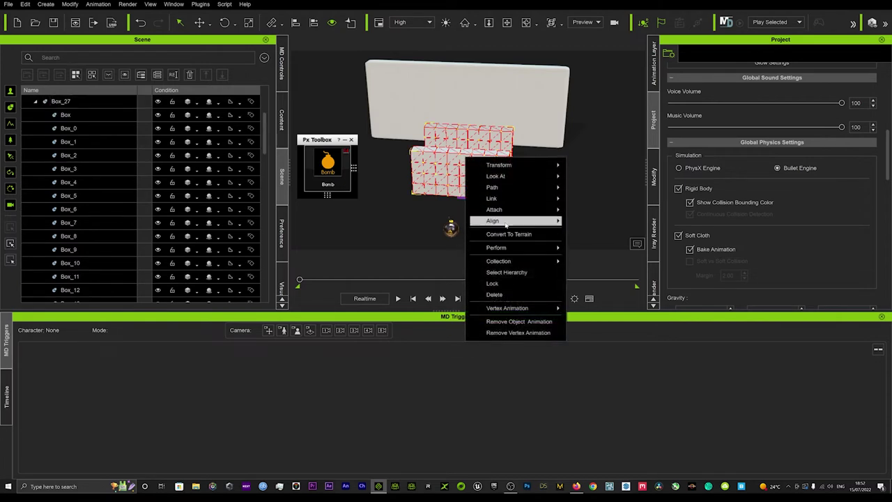
mouse_move(516, 209)
click(592, 220)
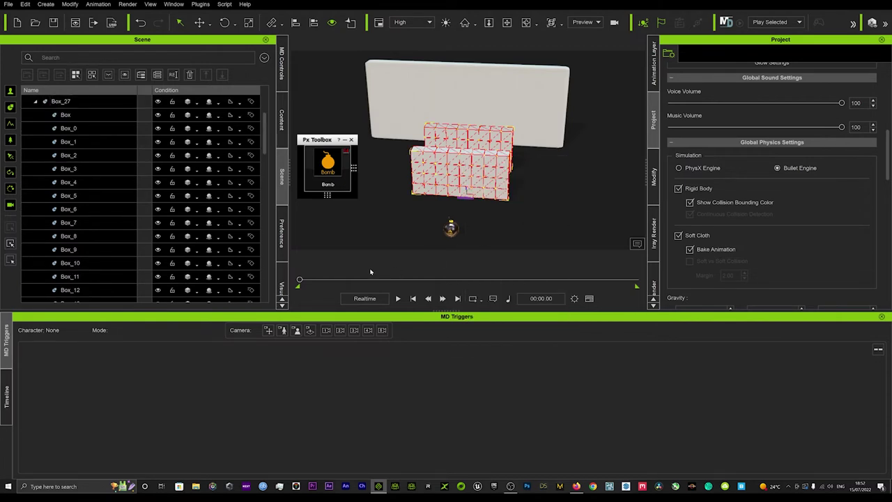
Detonate the bomb twice on the detached box walls, stopping and rewinding the timeline to the start after each blast.
mouse_move(322, 183)
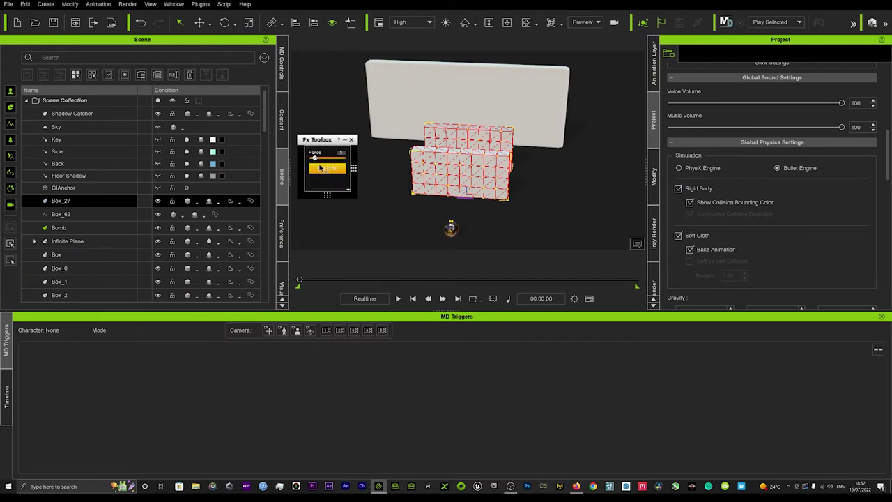
click(326, 168)
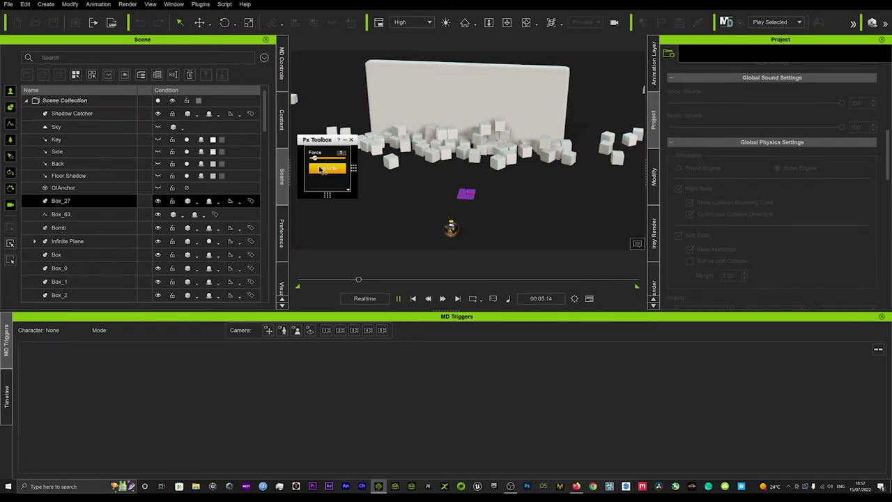
drag(361, 280, 296, 279)
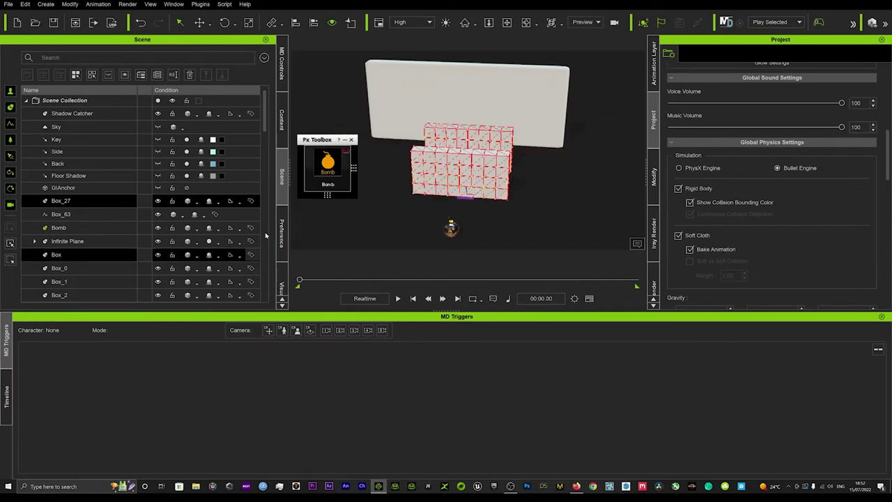
mouse_move(317, 167)
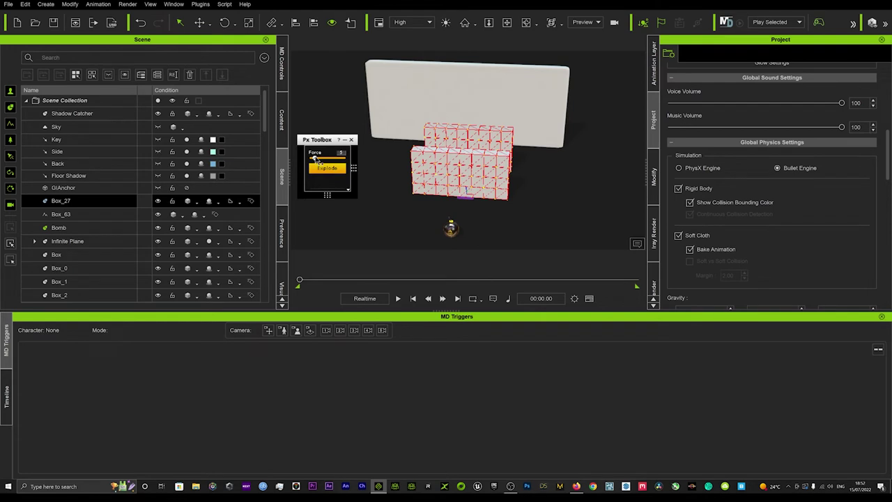
click(326, 169)
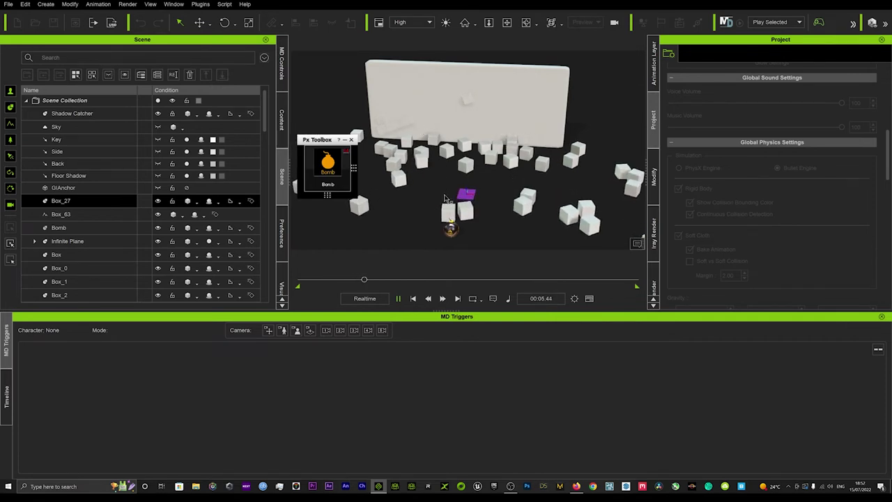
key(space)
drag(363, 279, 260, 279)
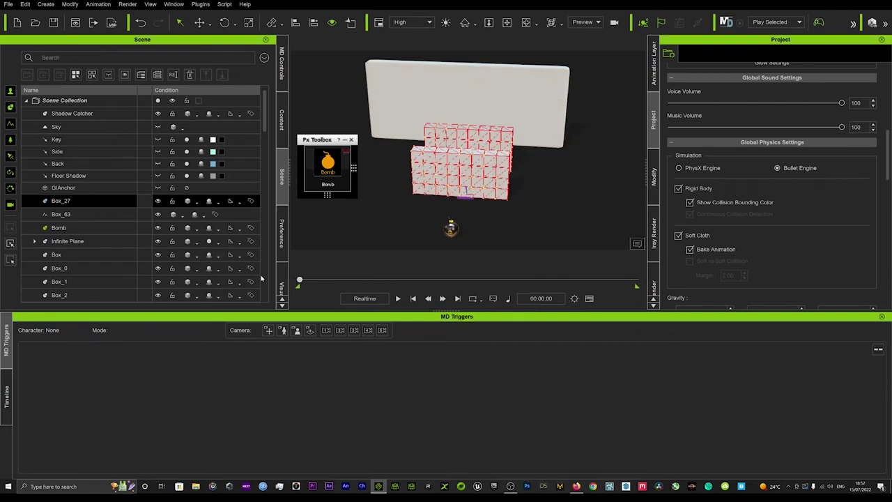
View the walls from the side, detonate the bomb at a higher Force, and rewind the timeline to the start.
right_drag(573, 189, 463, 200)
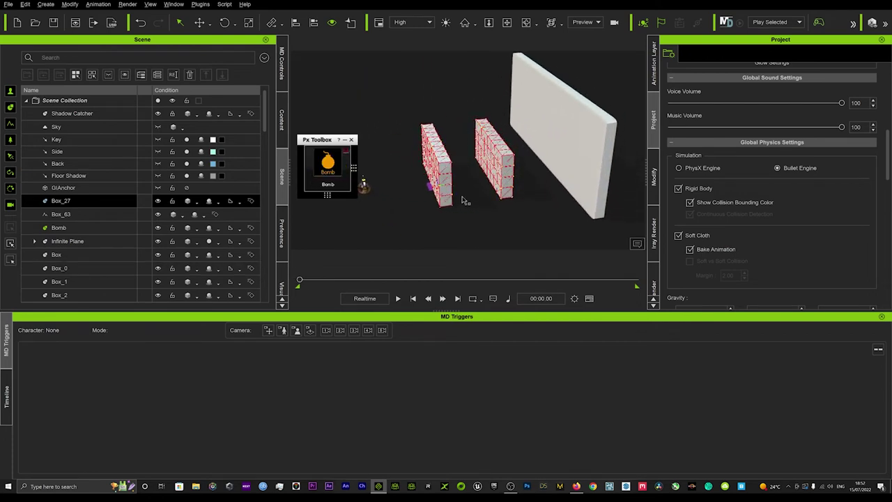
click(328, 167)
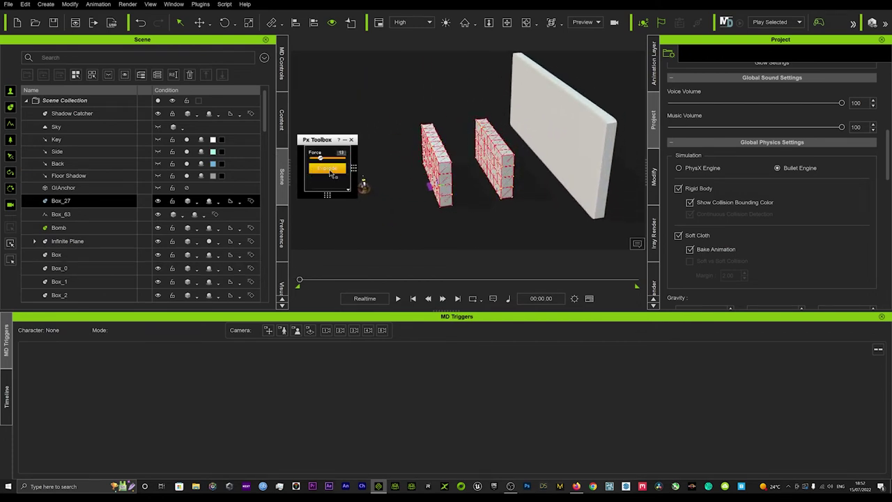
click(330, 170)
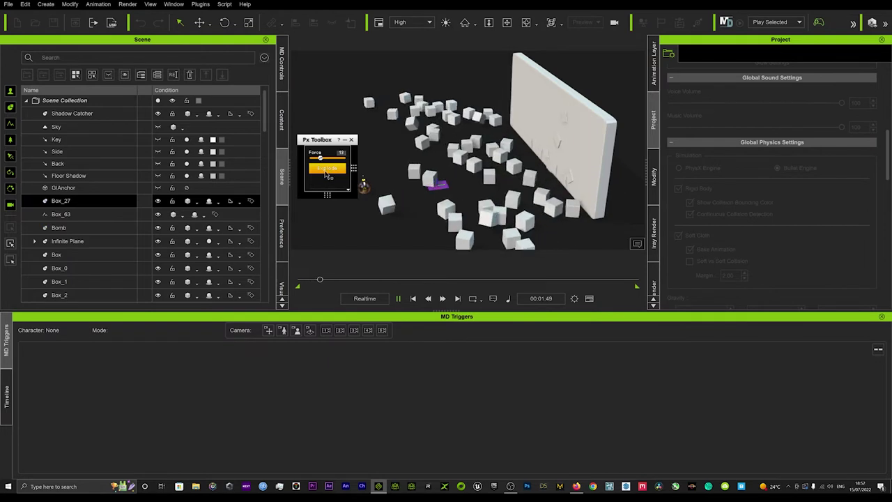
click(327, 171)
drag(331, 280, 299, 280)
click(328, 165)
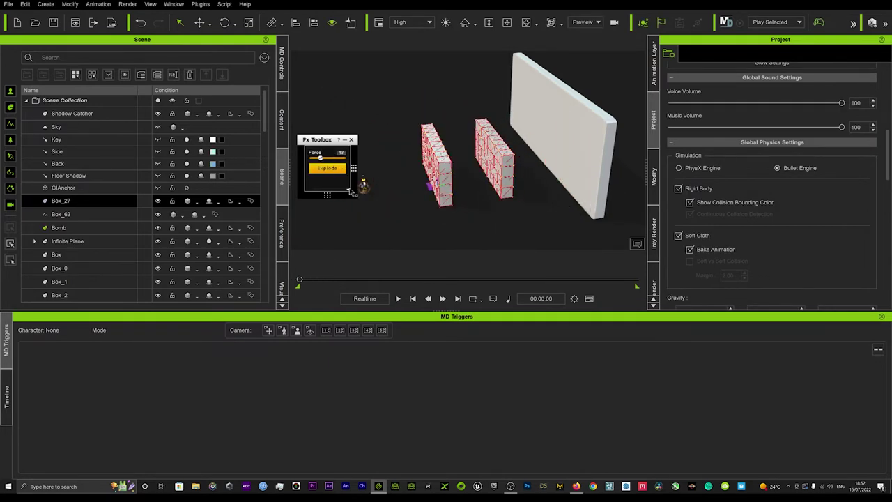
Raise the bomb's Multiply Force to 9, detonate it on the walls, and rewind the timeline to the start.
click(348, 190)
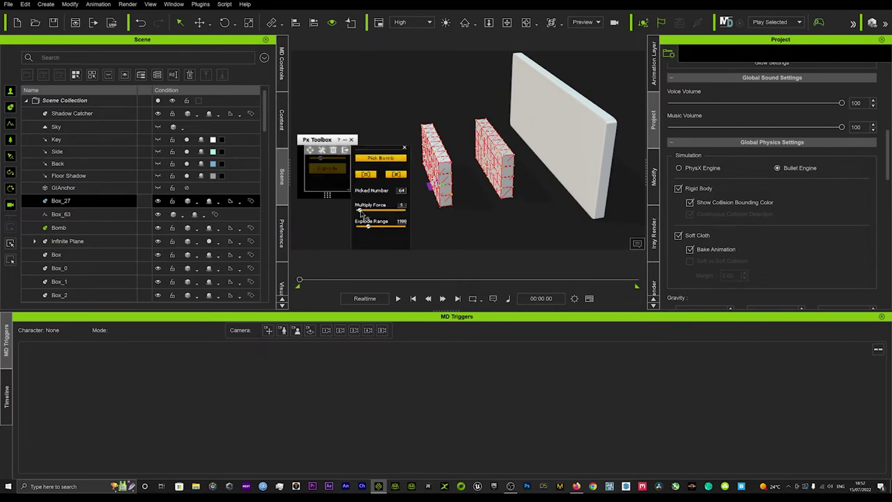
click(363, 210)
click(403, 148)
click(330, 170)
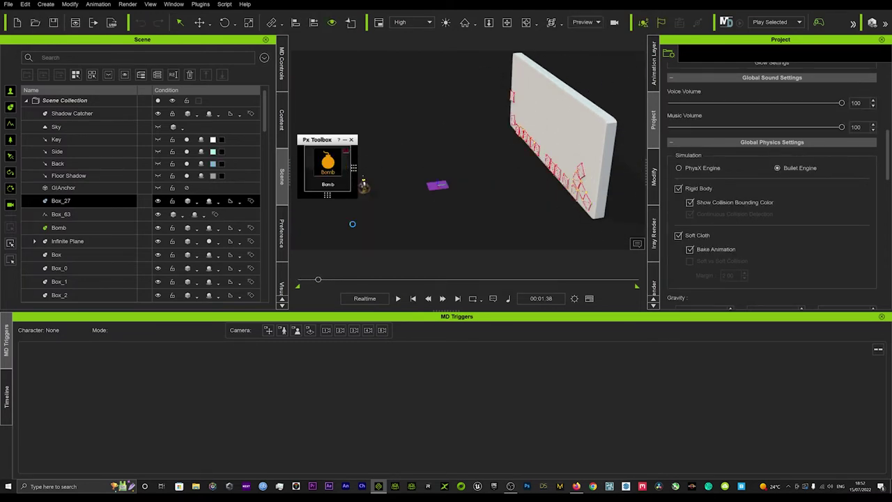
drag(319, 279, 269, 275)
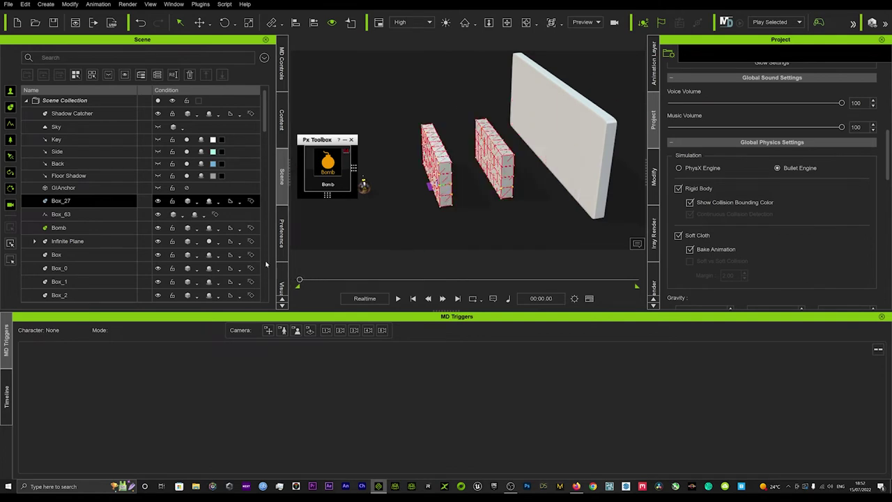
Move the bomb into the gap between the two box walls.
click(367, 188)
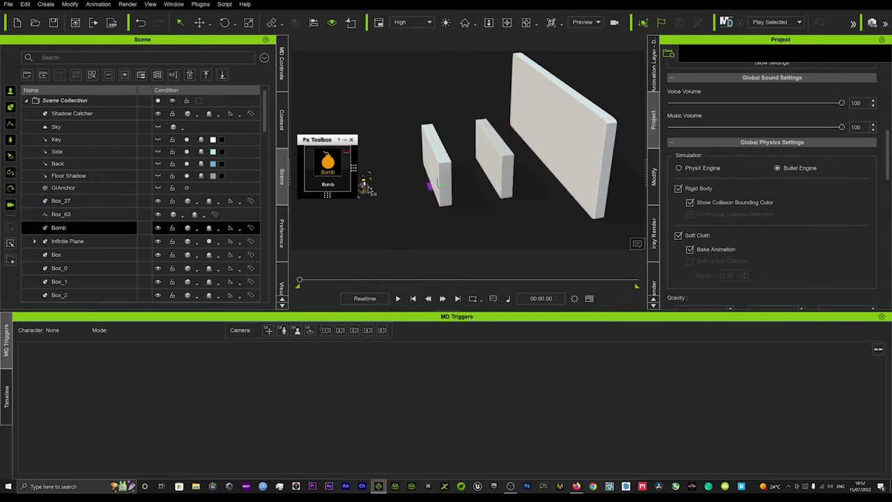
drag(369, 190, 496, 177)
right_drag(496, 178, 458, 188)
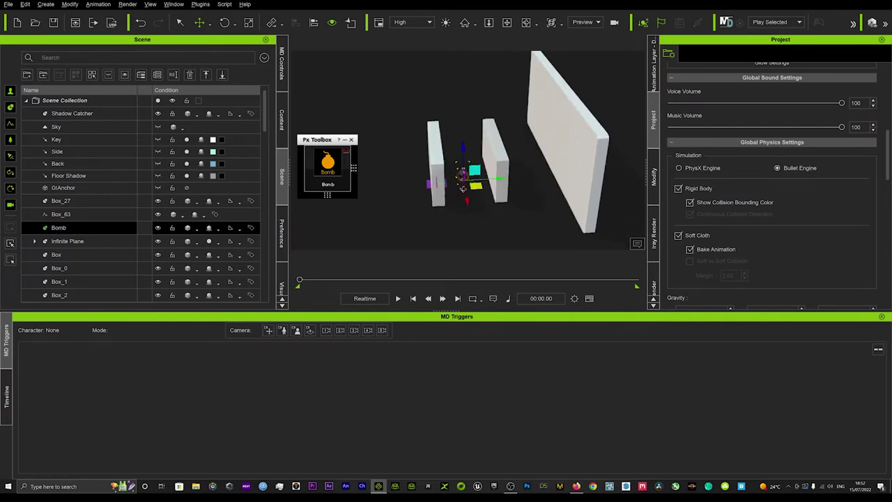
Lower the bomb's Force to 1 and detonate it twice between the walls, rewinding to the start after each blast.
mouse_move(343, 168)
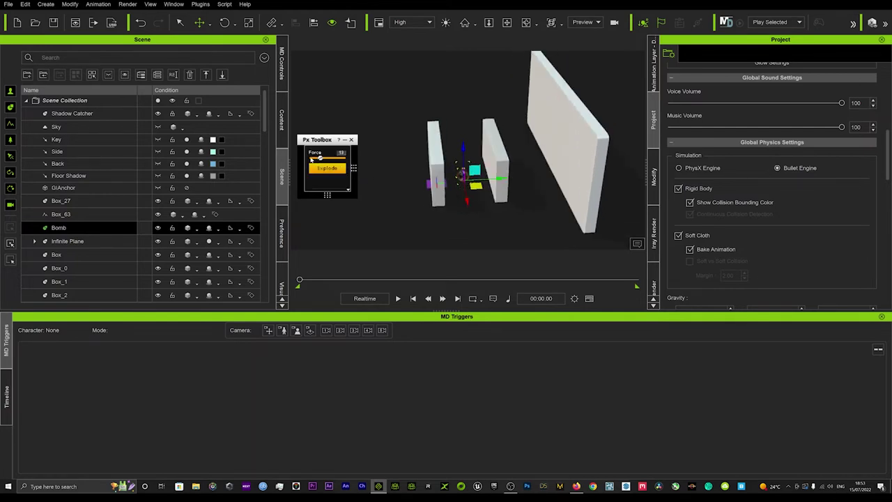
click(326, 168)
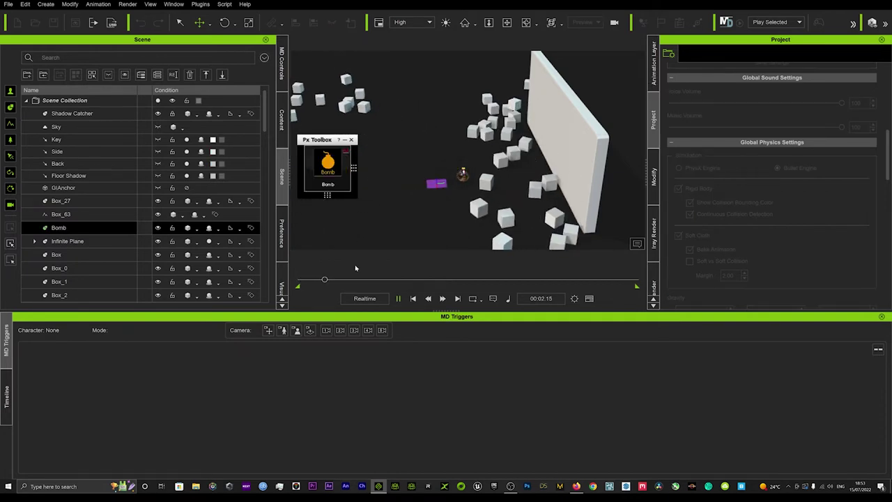
click(336, 278)
drag(337, 278, 274, 277)
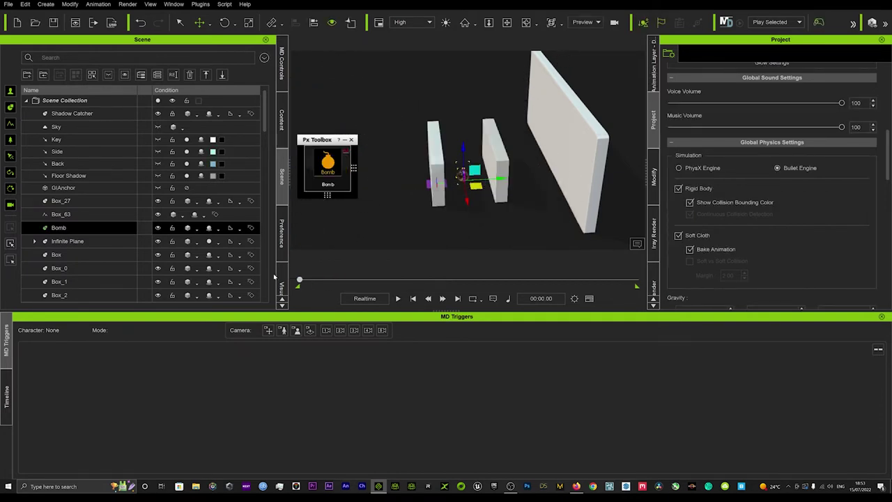
click(323, 168)
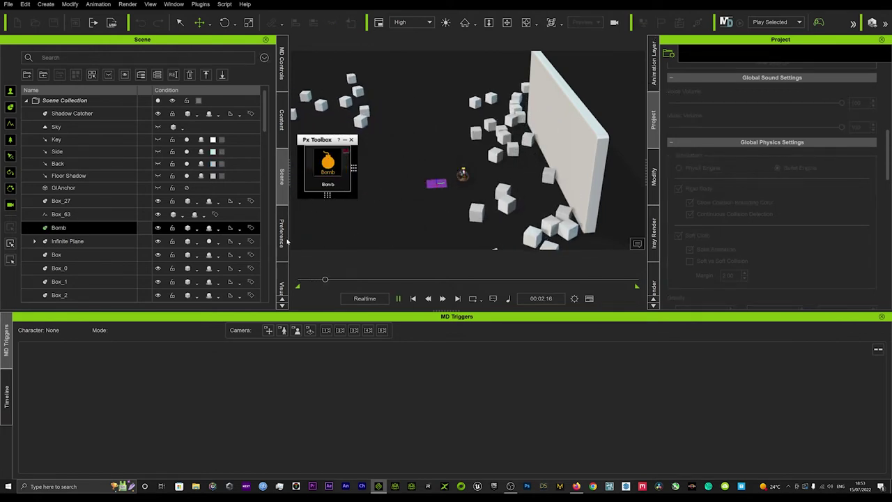
drag(338, 282, 244, 274)
Move the bomb out from between the walls and place it in front of the nearer wall.
right_drag(412, 201, 493, 167)
drag(483, 168, 407, 211)
scroll(497, 207, up, 4)
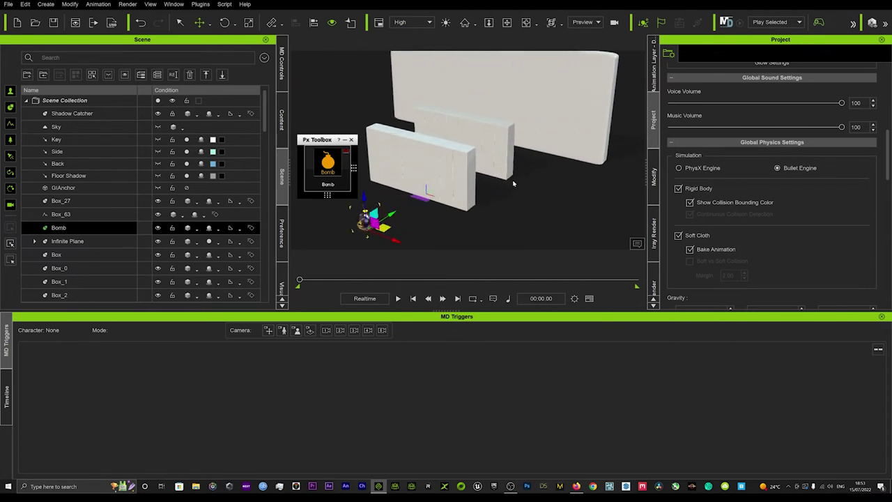
Pick Box_34, the box at the lower end corner of the rear box wall, as the explosion's bomb object.
click(505, 175)
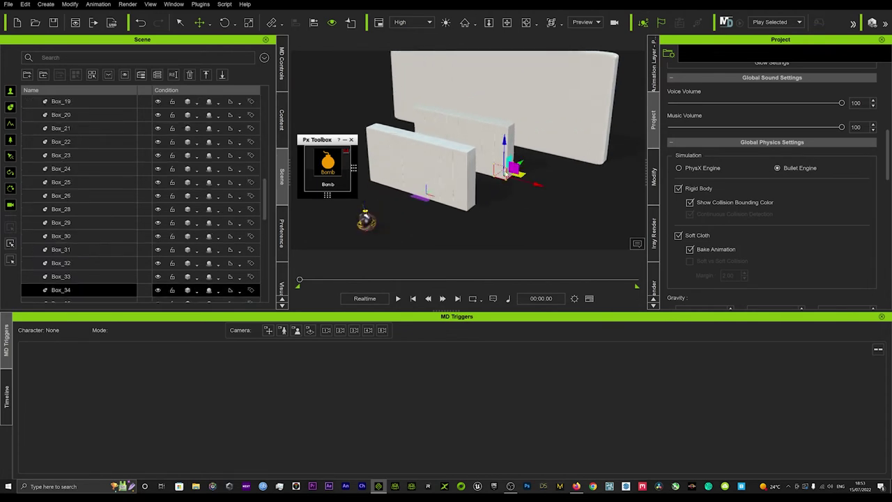
click(333, 162)
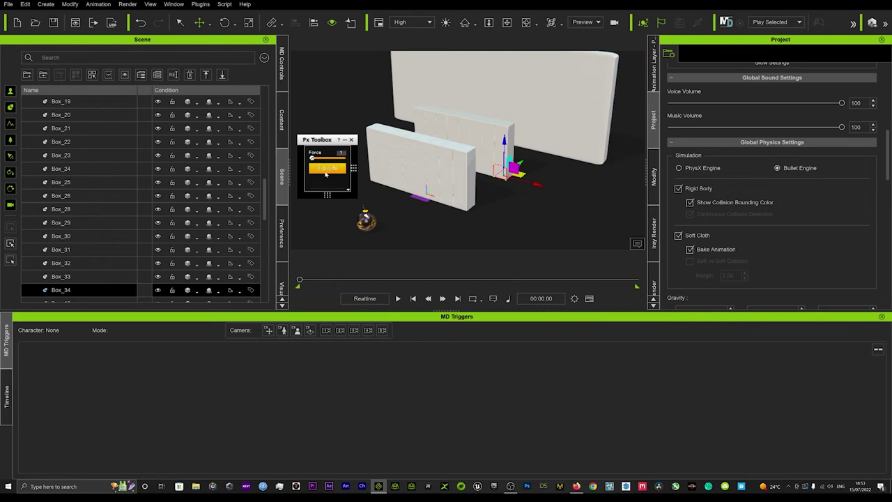
click(325, 170)
click(348, 190)
click(377, 159)
click(376, 158)
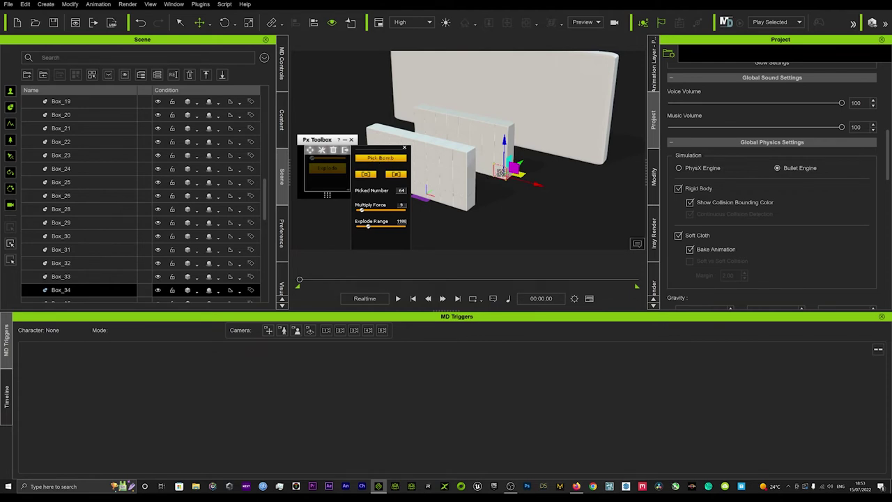
click(501, 172)
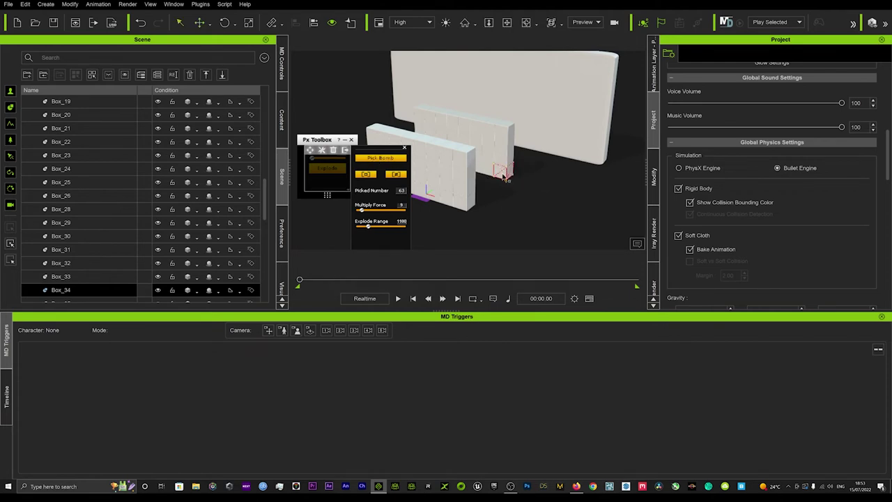
click(405, 149)
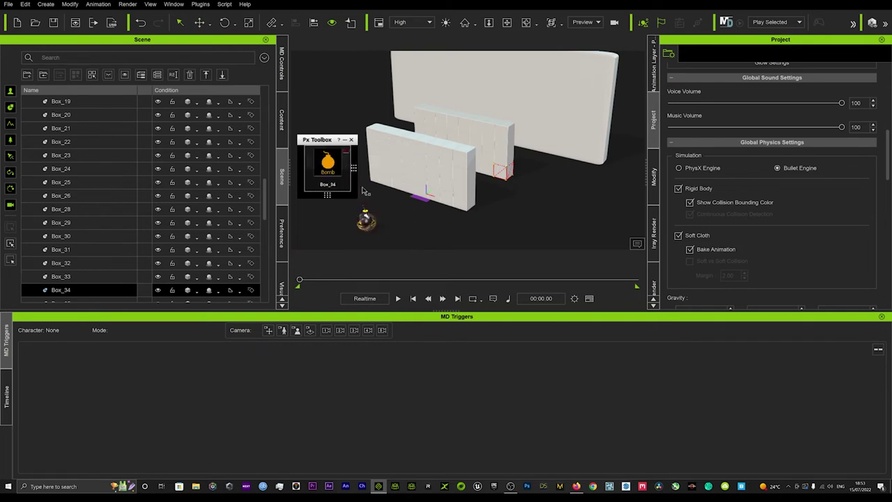
Detonate the explosion from Box_34 twice, rewinding the timeline after the first blast and stopping the simulation after the second.
click(324, 169)
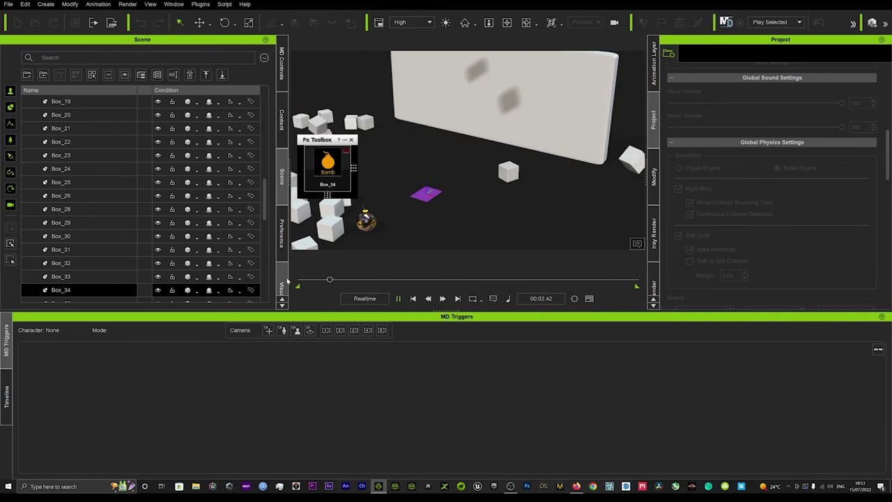
drag(338, 280, 277, 278)
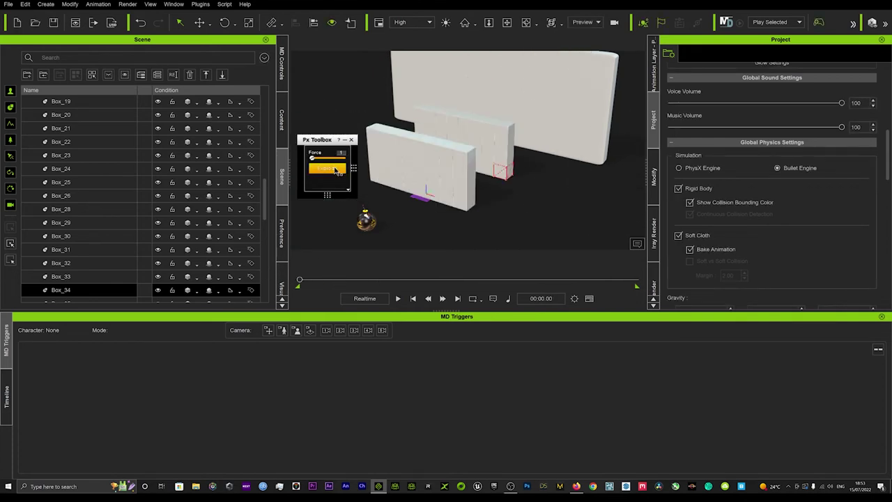
click(336, 170)
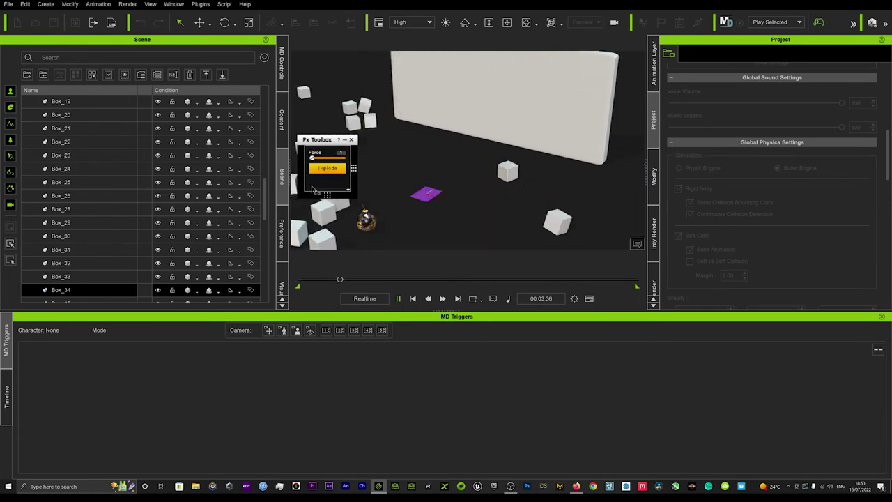
click(358, 280)
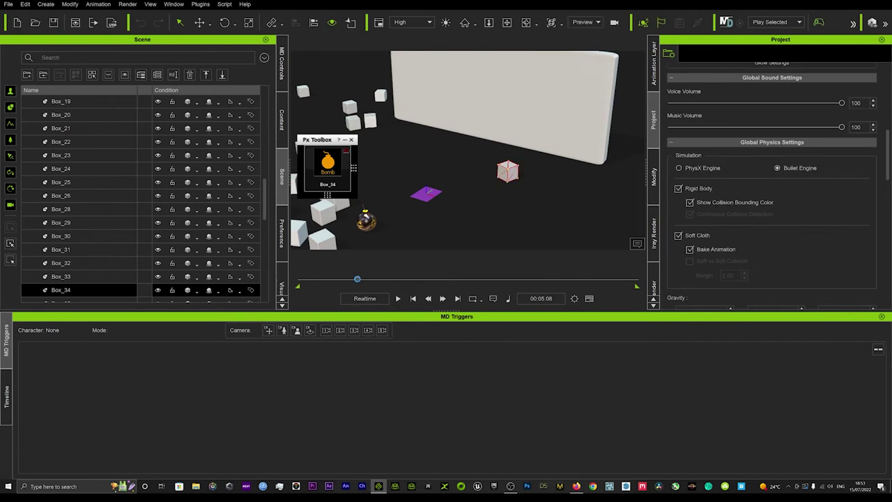
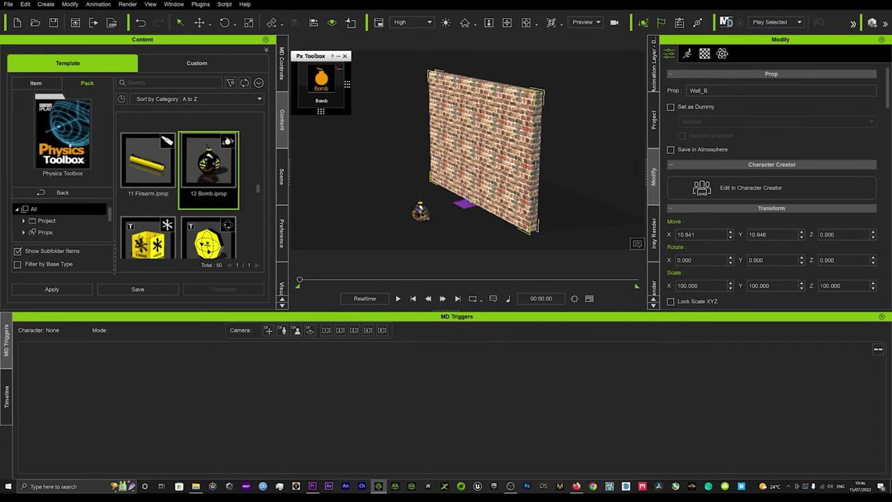
Select all fragments of Wall_B in the scene list, from Box06_frag_01 to Box06_frag_32.
click(283, 177)
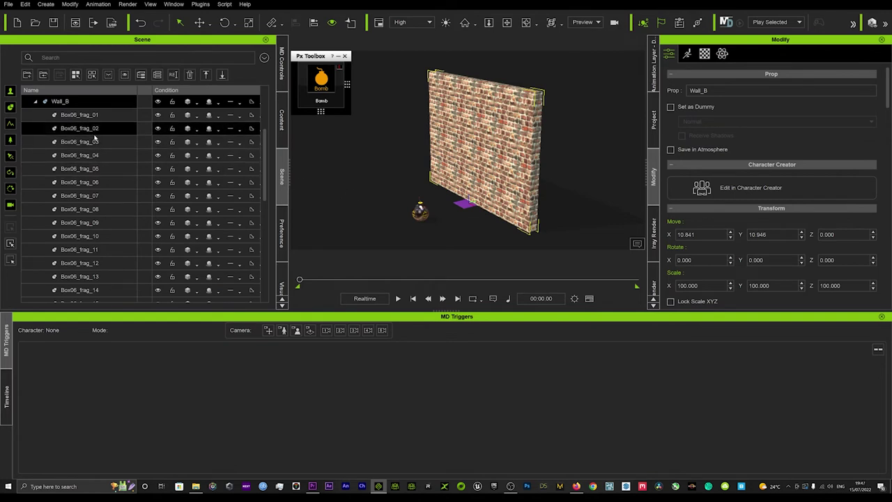
scroll(96, 140, up, 1)
click(48, 138)
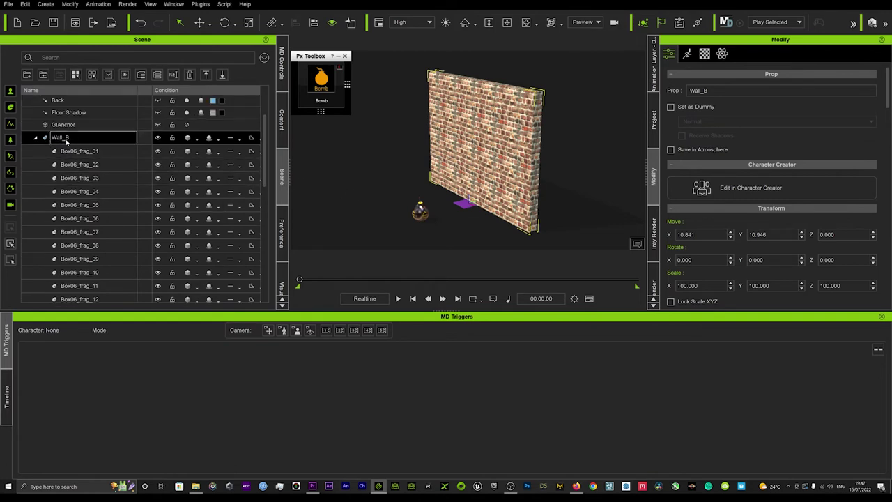
scroll(77, 161, down, 8)
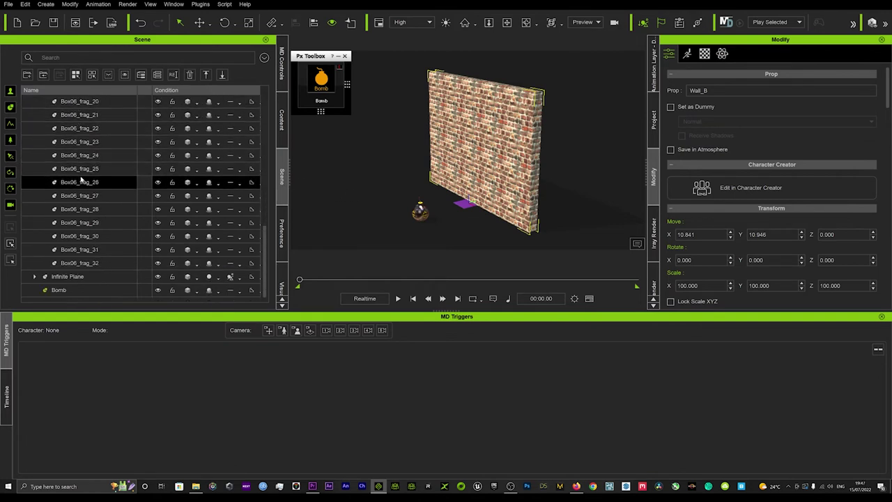
scroll(86, 202, up, 8)
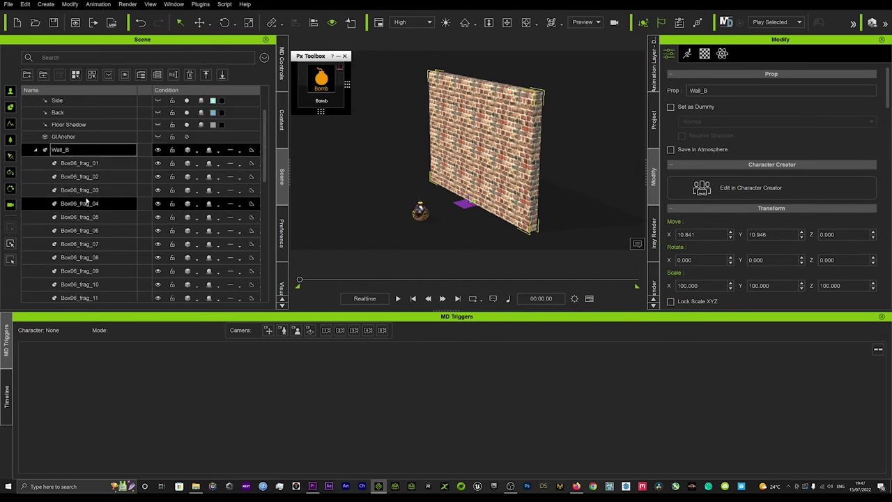
click(81, 164)
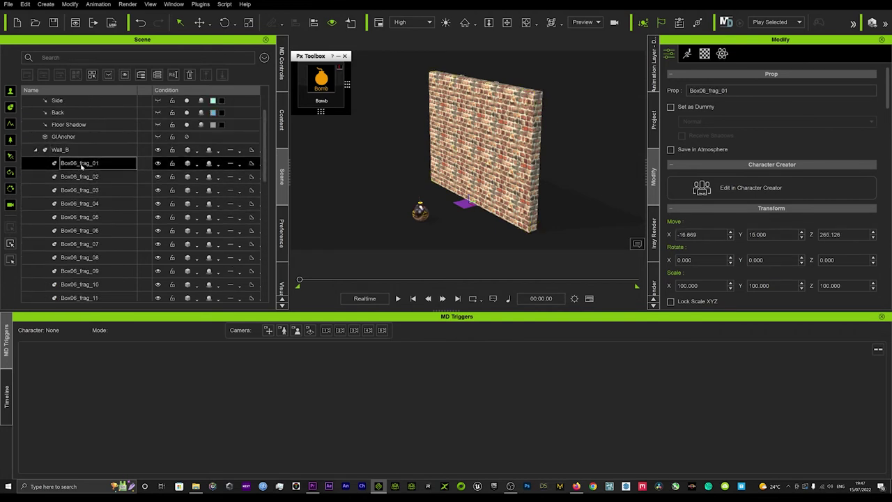
scroll(93, 168, down, 8)
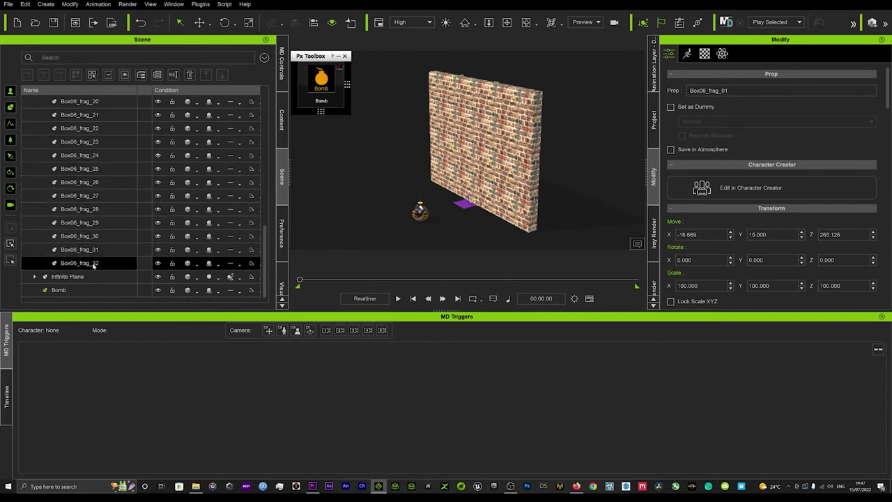
shift+click(93, 262)
scroll(107, 257, down, 1)
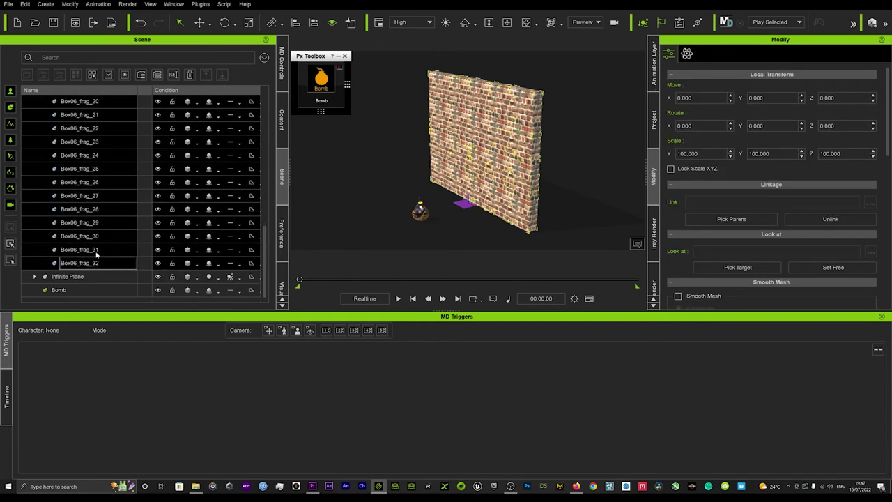
scroll(89, 167, up, 9)
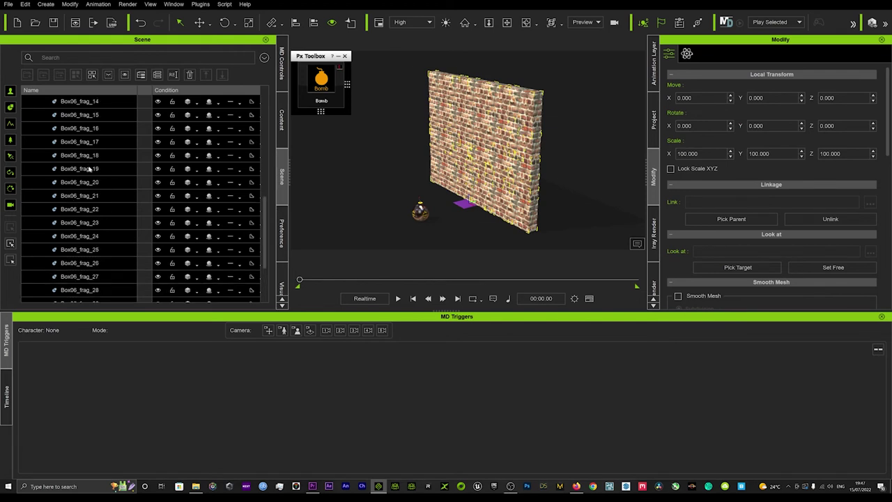
Open the bomb's toolbox settings and pick Wall_B together with its fragments as the explosion targets.
mouse_move(342, 82)
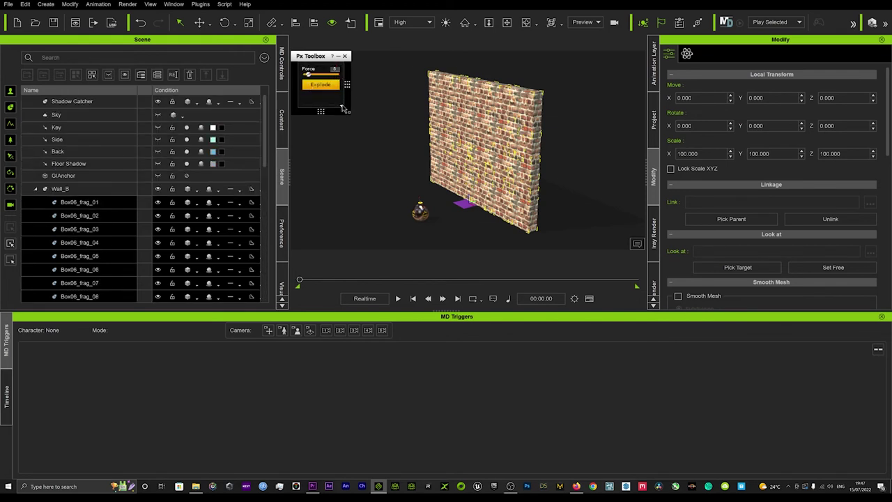
click(342, 108)
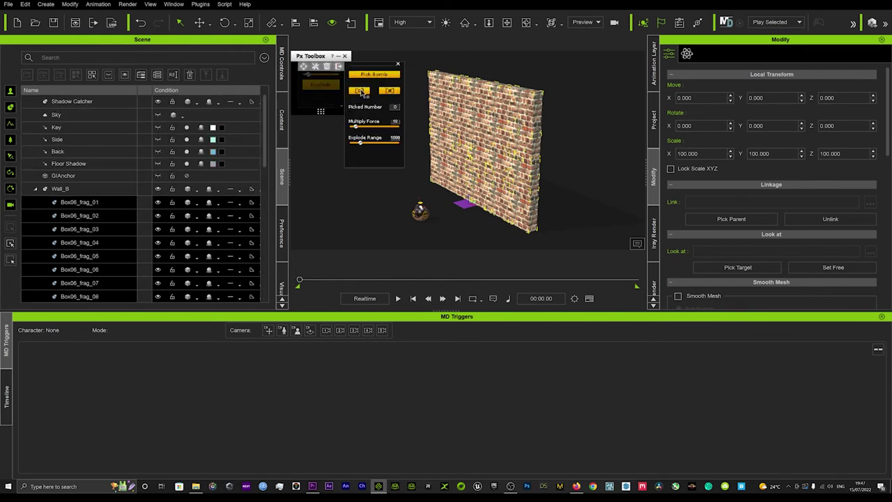
click(361, 92)
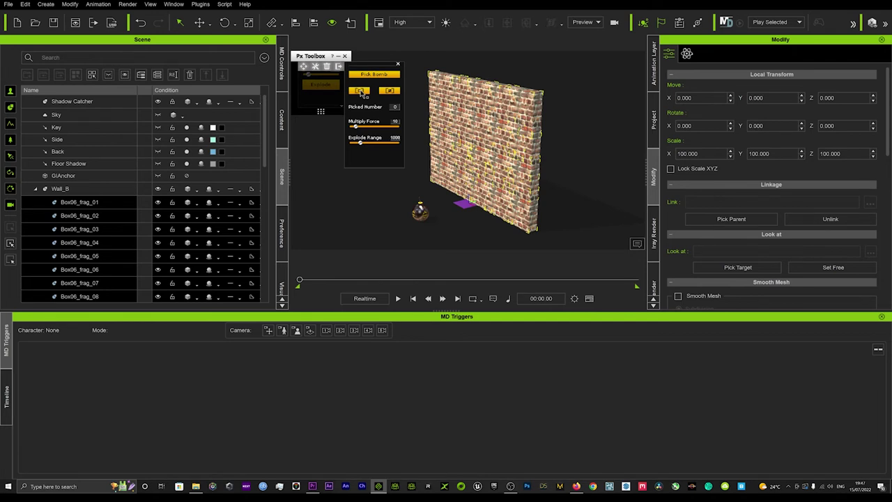
click(65, 191)
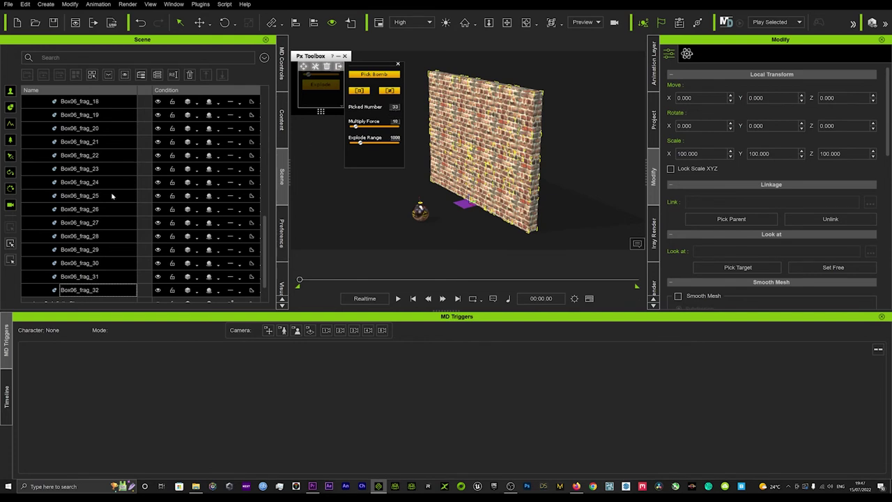
click(73, 202)
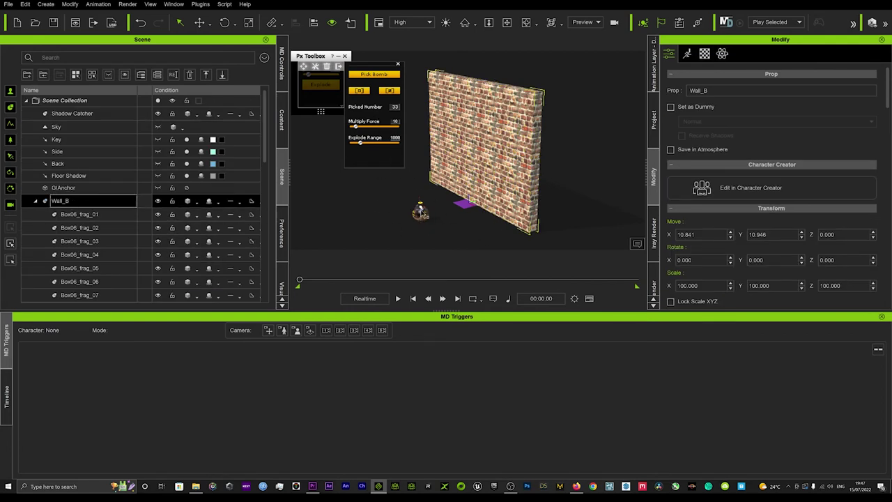
Select the bomb, close its toolbox settings and switch the project's physics simulation to the Bullet Engine.
click(420, 209)
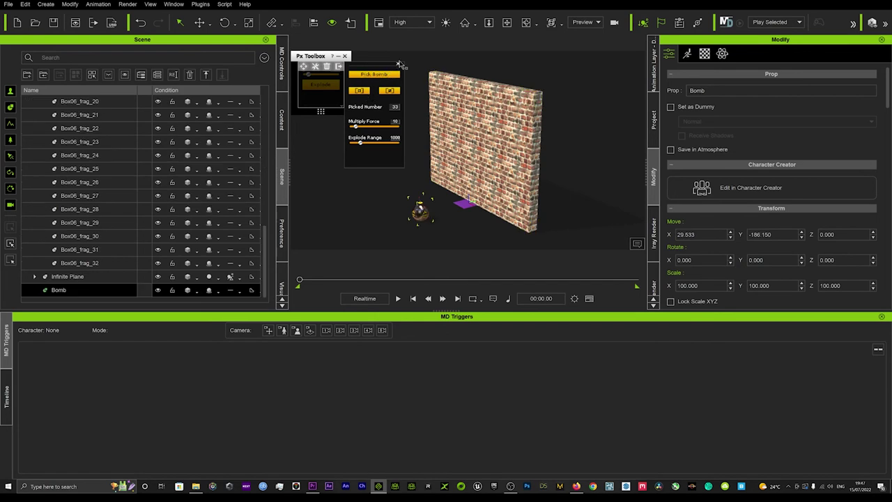
click(397, 66)
click(653, 119)
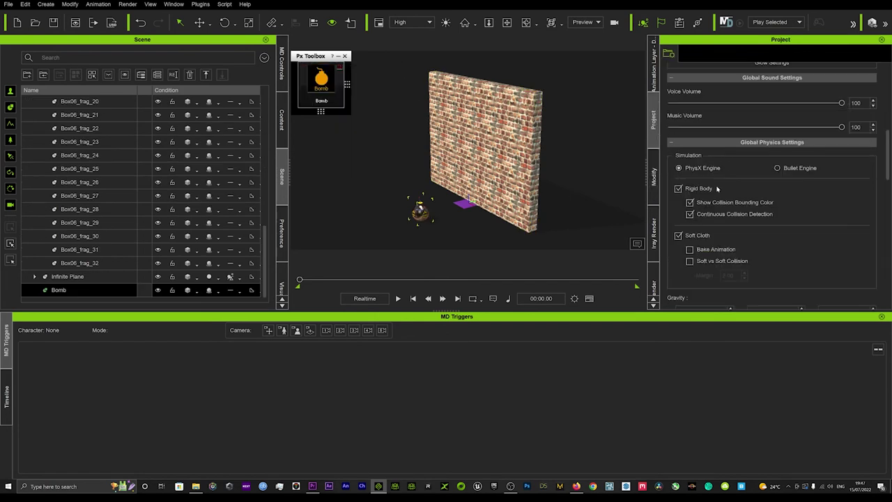
click(776, 169)
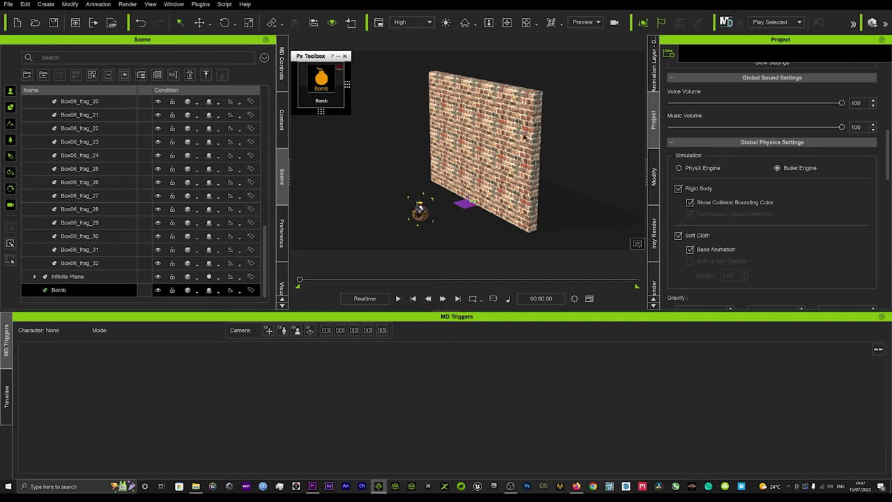
Detonate the bomb in front of the brick wall and rewind the timeline to the start.
click(327, 103)
click(321, 86)
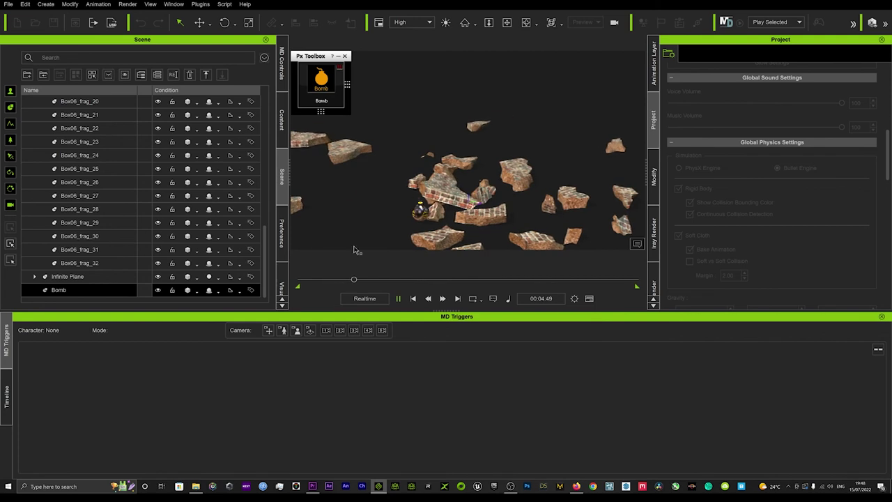
drag(362, 280, 286, 274)
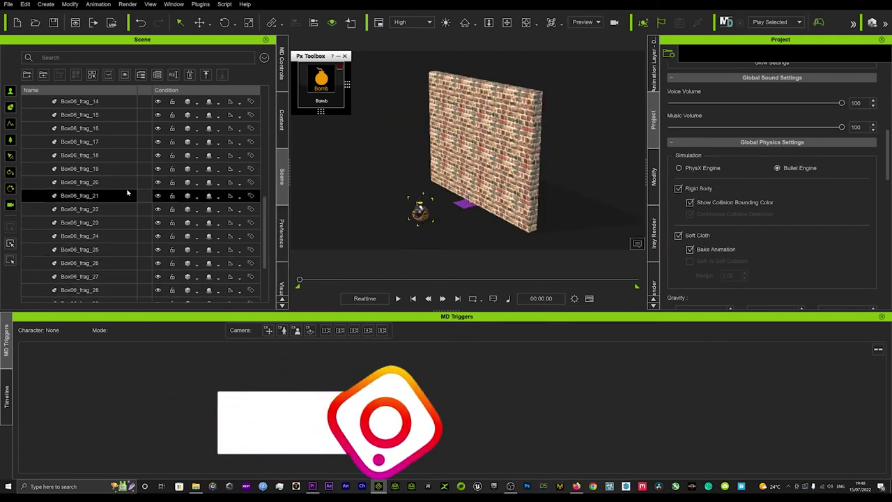
Select Box06_frag_01 through Box06_frag_32 and detach them from the parent Wall_B.
scroll(123, 183, up, 8)
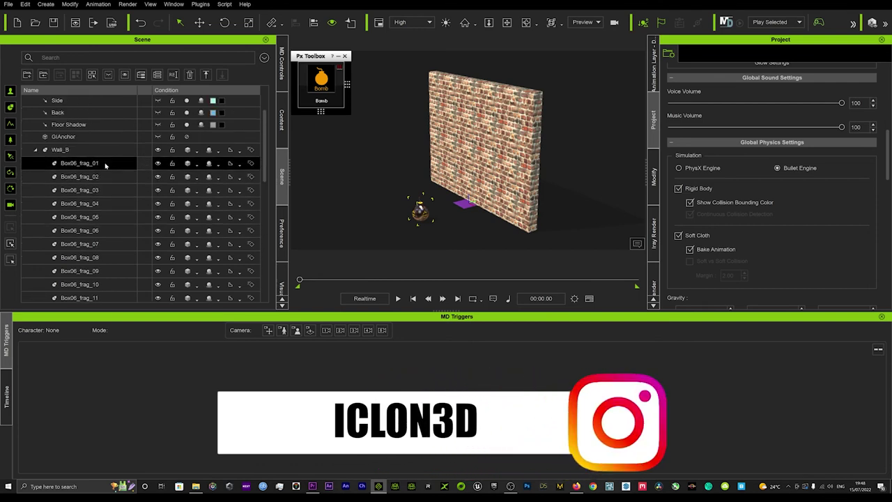
click(105, 165)
scroll(99, 206, down, 8)
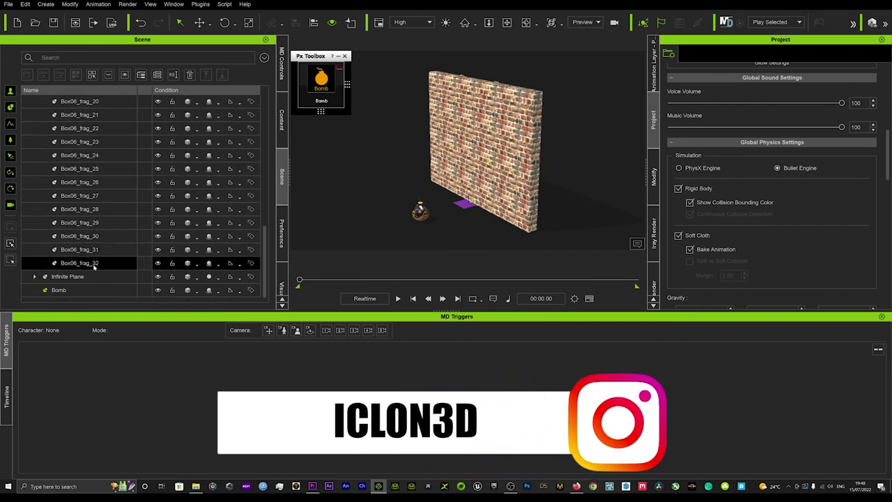
shift+click(97, 262)
right_click(456, 127)
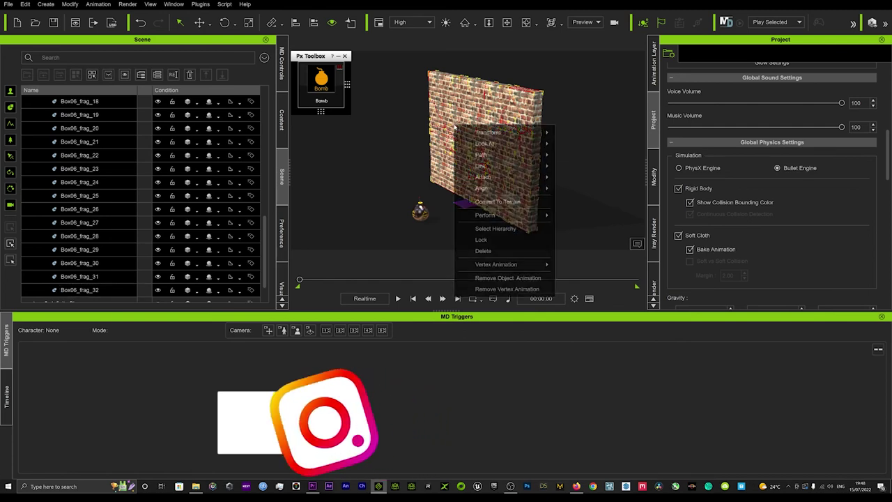
mouse_move(515, 177)
click(577, 188)
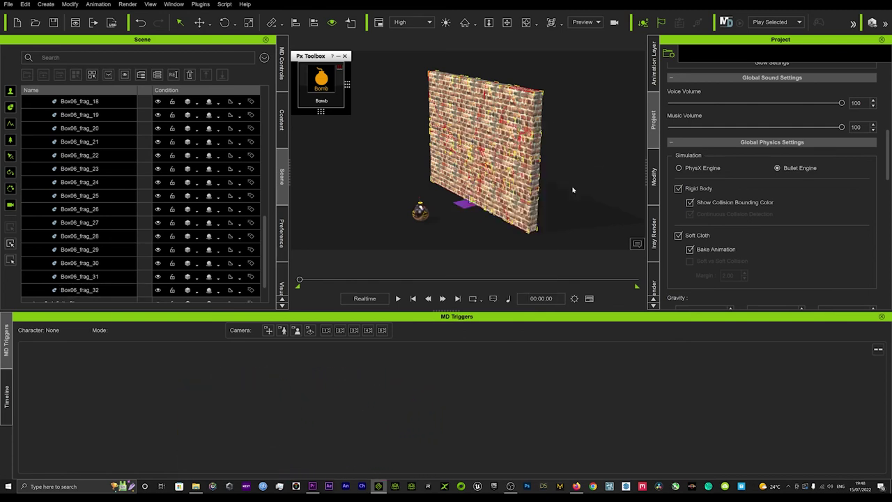
Detonate the bomb against the detached wall fragments and rewind the timeline to the start.
click(312, 85)
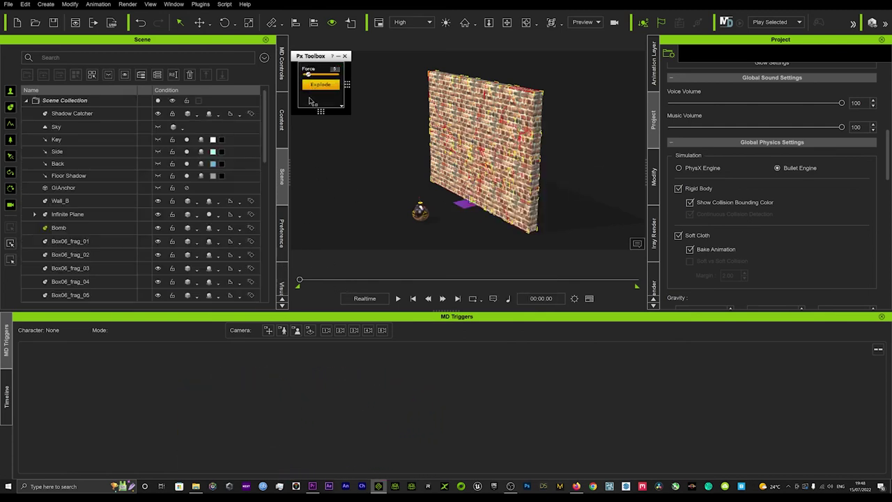
click(313, 85)
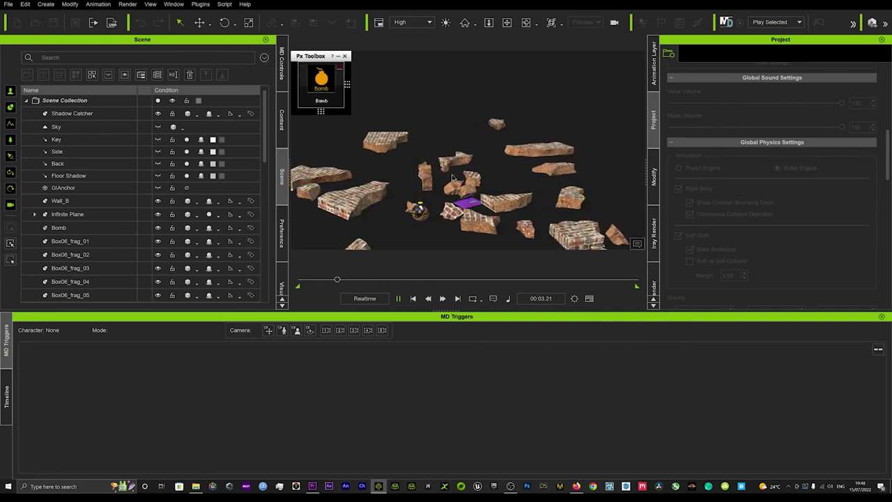
drag(370, 280, 298, 278)
Raise the bomb vertically to about the height of the brick wall's upper edge.
click(419, 211)
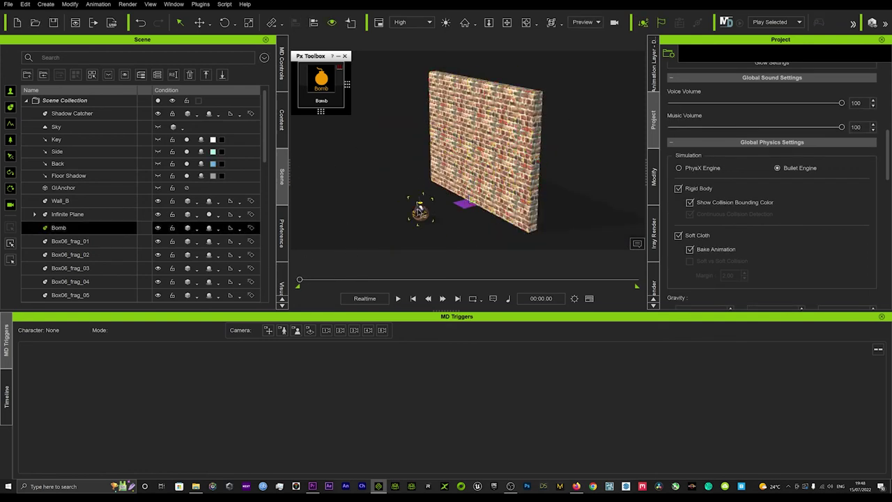
key(w)
drag(420, 181, 418, 51)
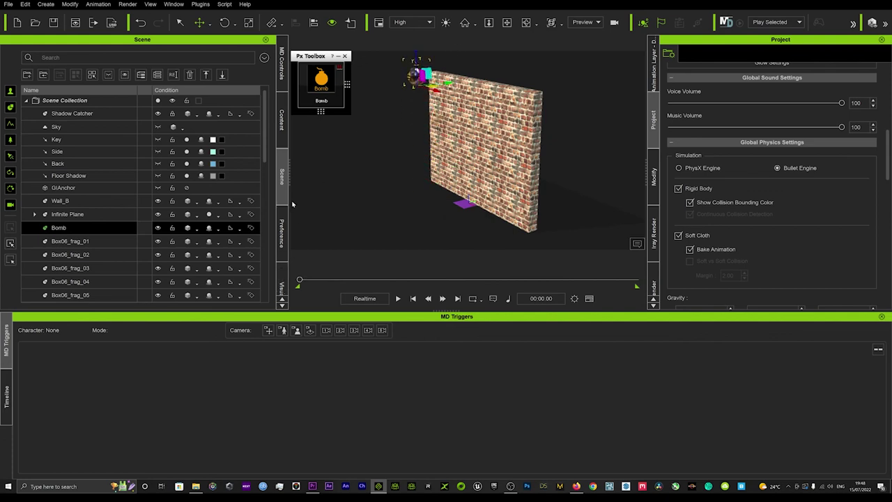
Detonate the raised bomb beside the wall's upper edge and rewind the timeline to the start.
click(320, 101)
click(324, 83)
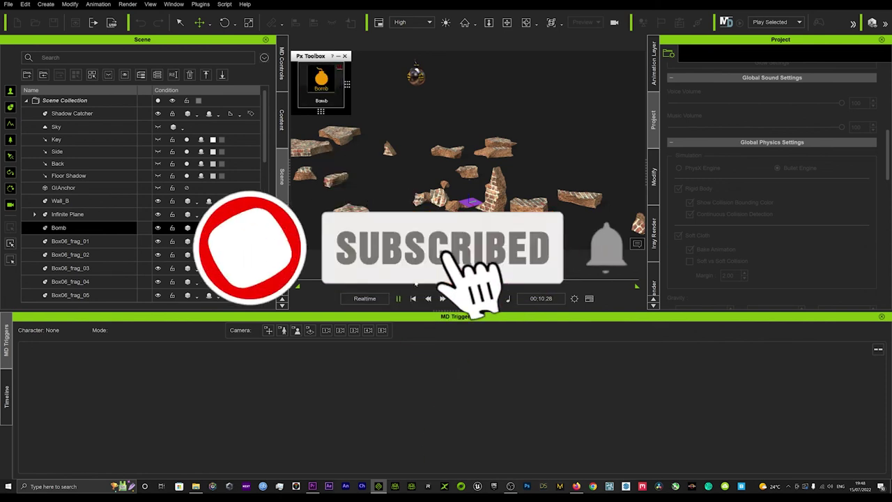
click(413, 298)
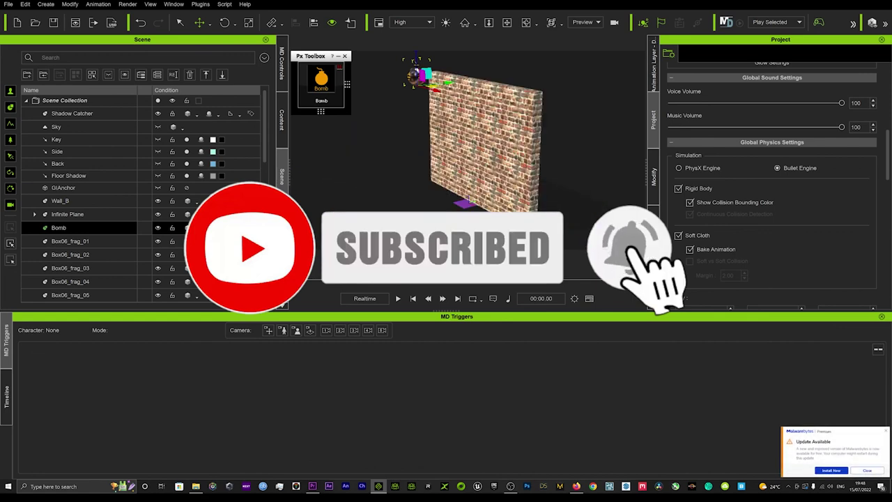
Go back from the Physics Toolbox pack to the list of all content packs.
click(281, 119)
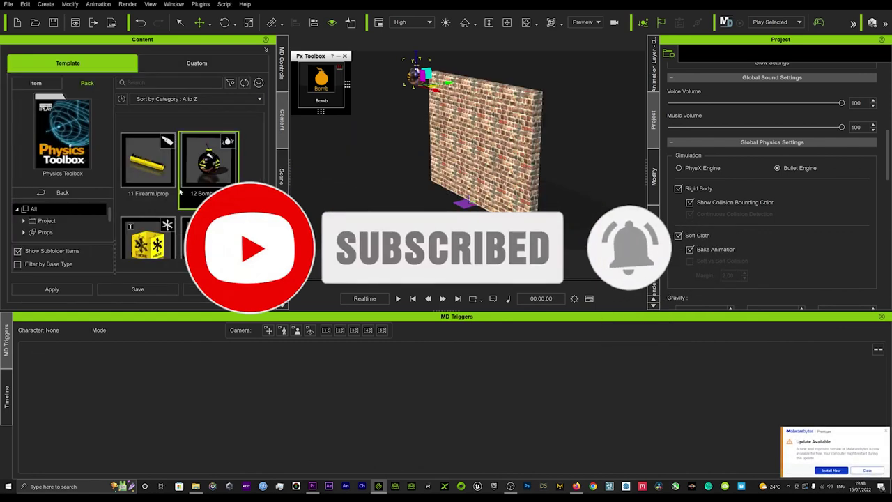
click(67, 193)
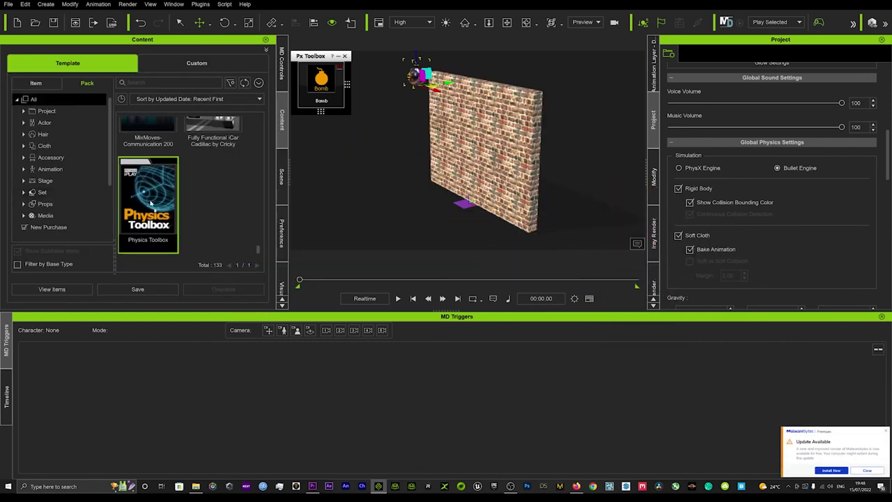